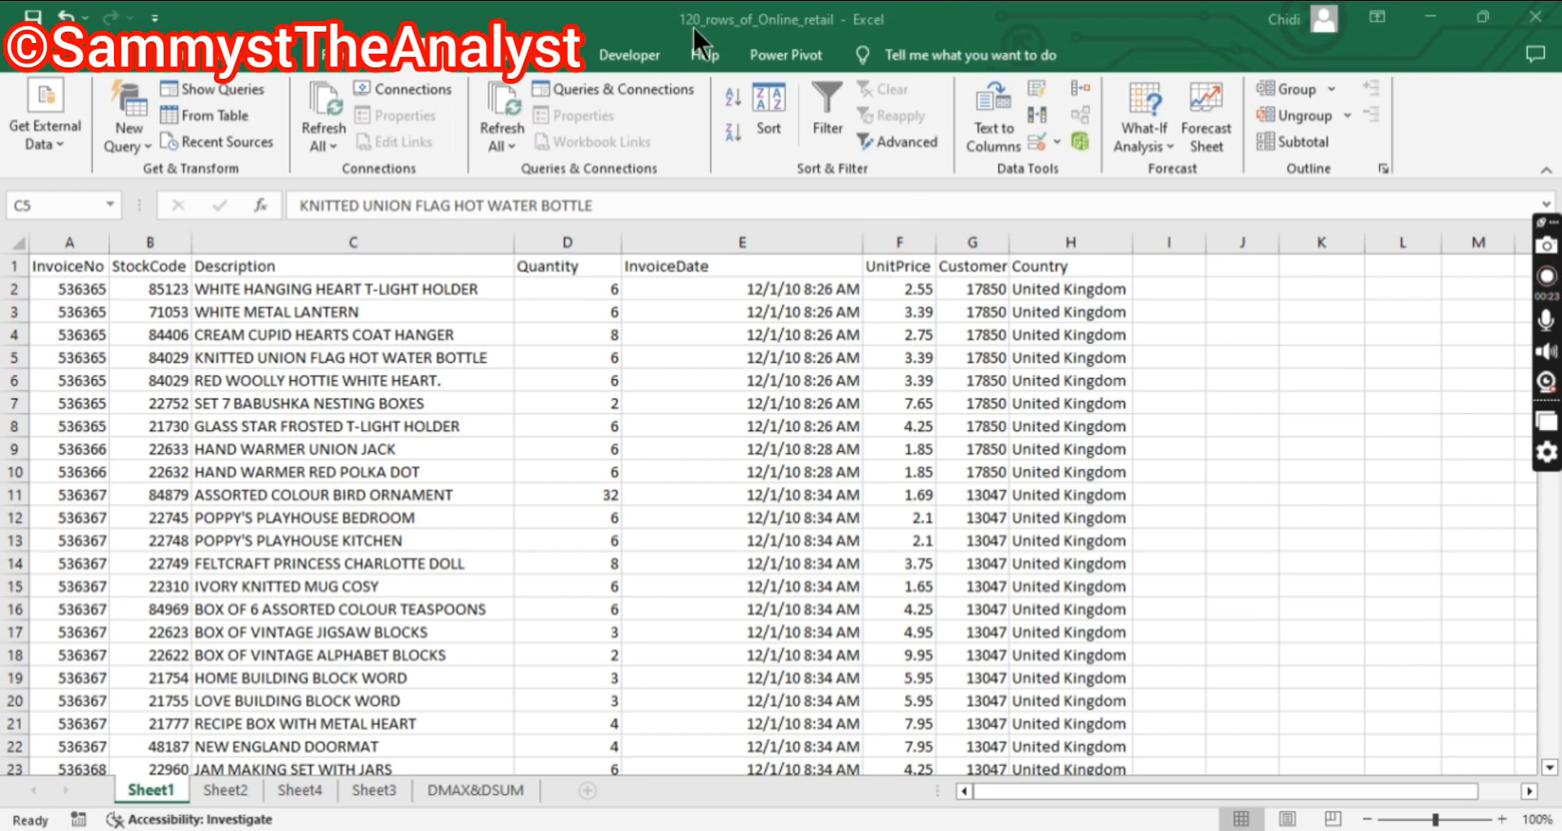
# Review the columns of the online retail data one by one, from InvoiceNo through Country.
pyautogui.click(755, 19)
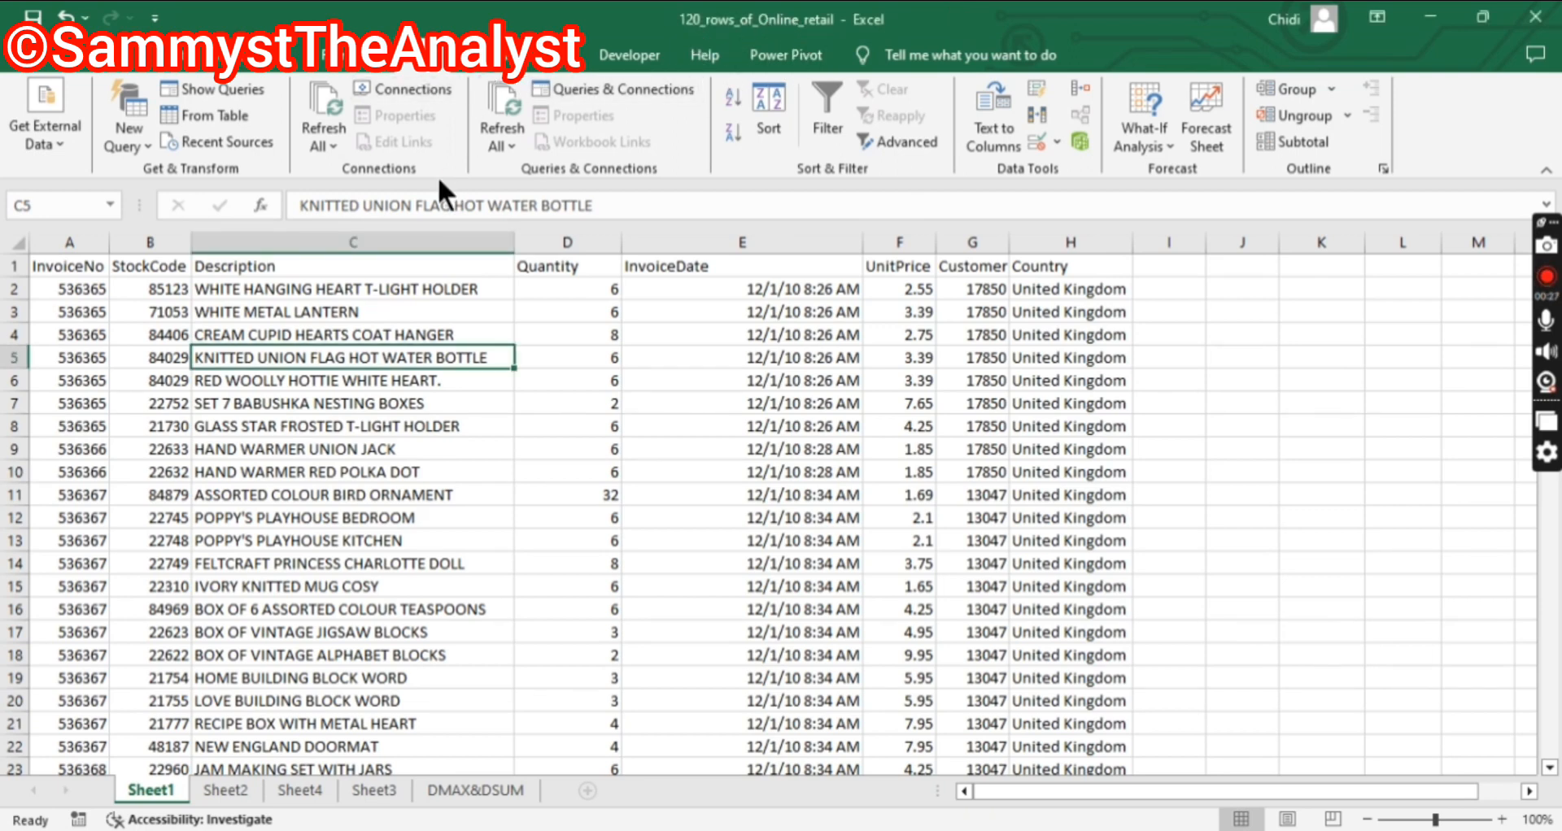
pyautogui.click(72, 242)
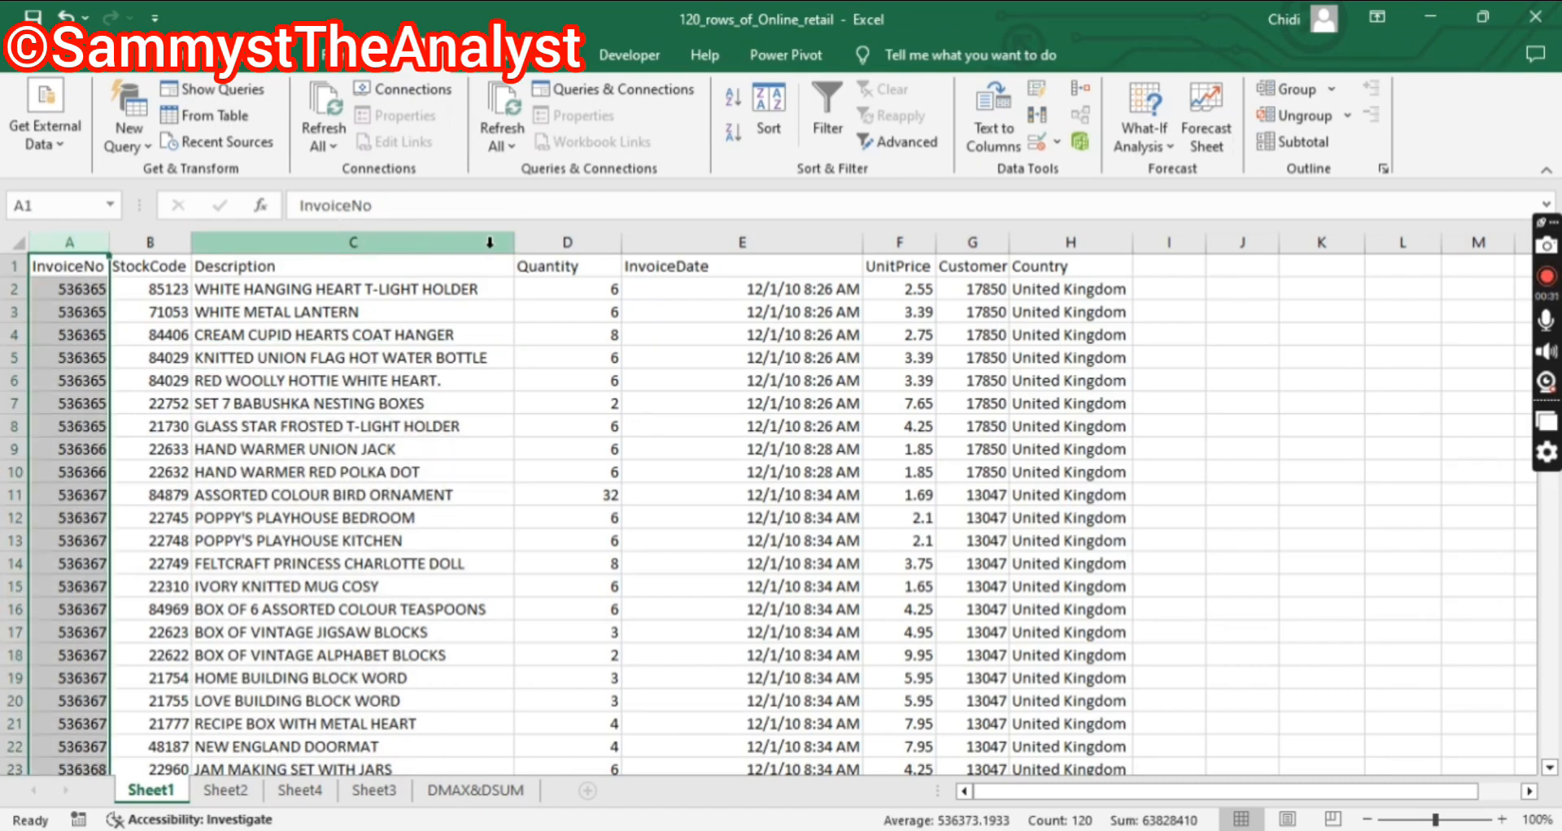
pyautogui.click(150, 242)
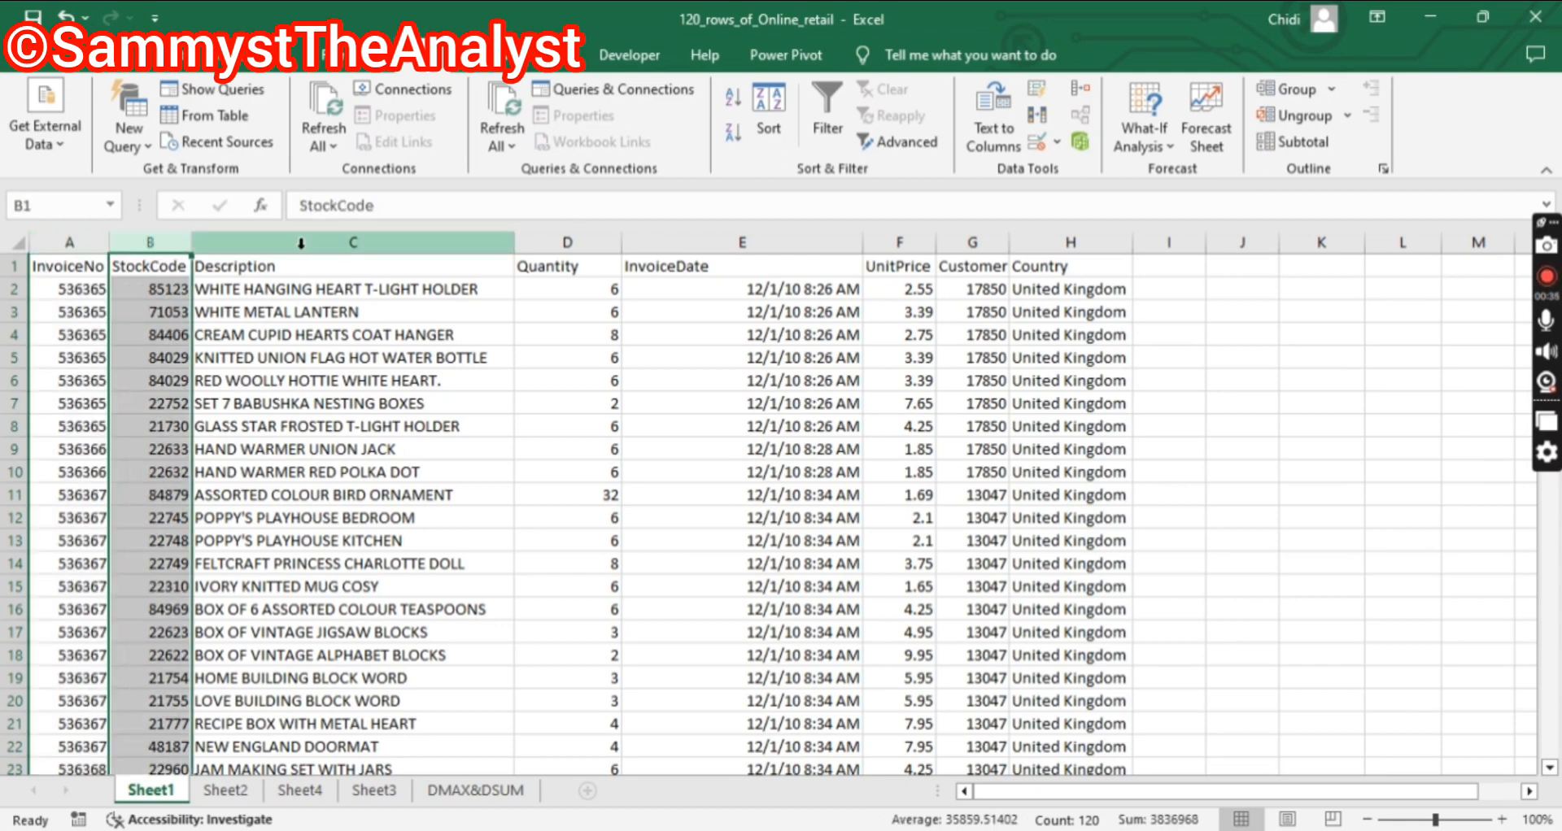
pyautogui.click(350, 243)
pyautogui.click(586, 244)
pyautogui.click(732, 242)
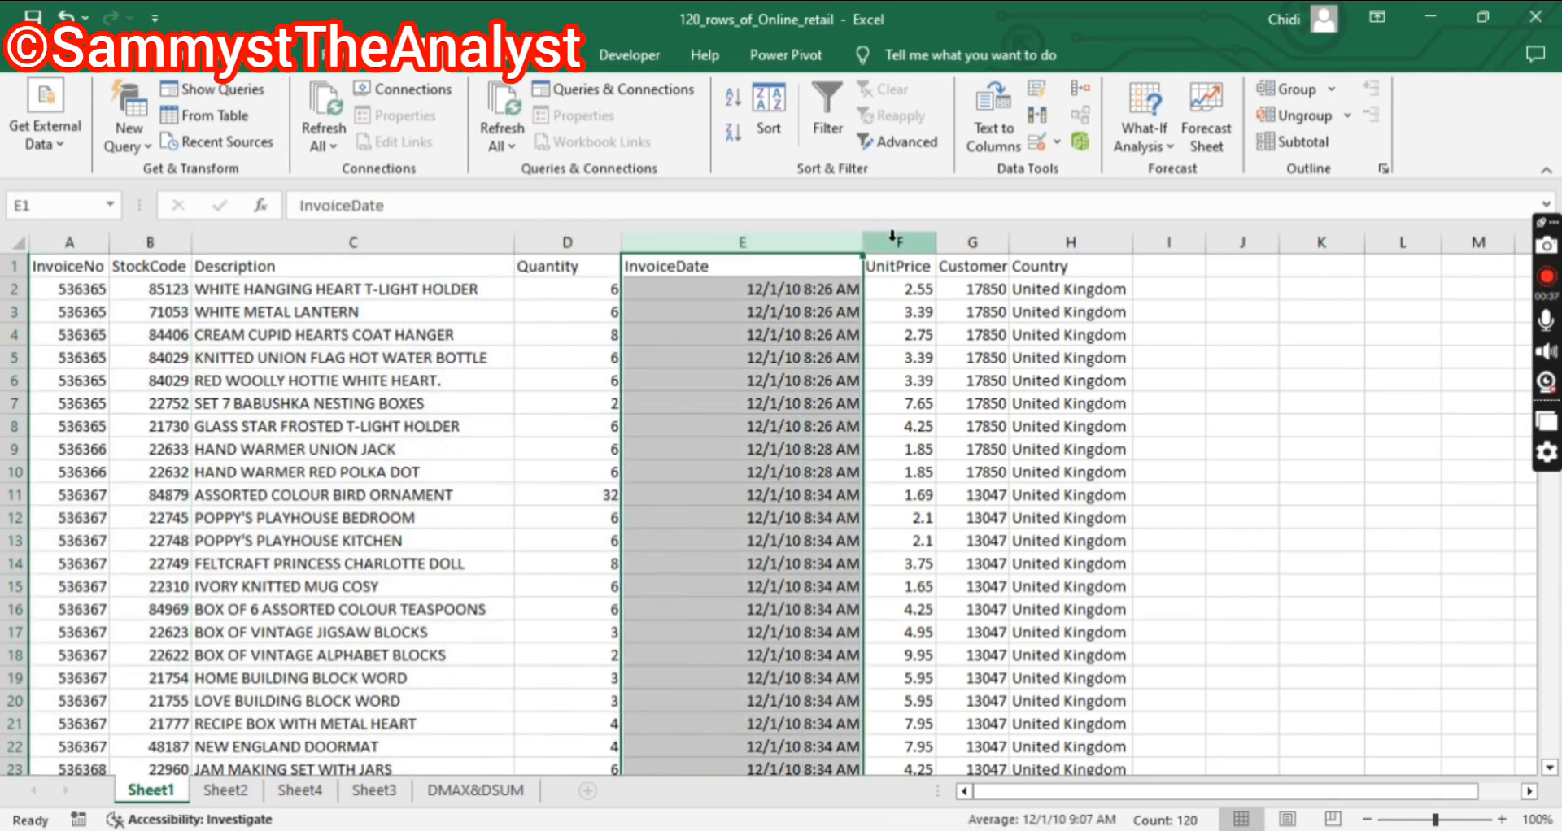
pyautogui.click(891, 242)
pyautogui.click(977, 243)
pyautogui.click(1038, 238)
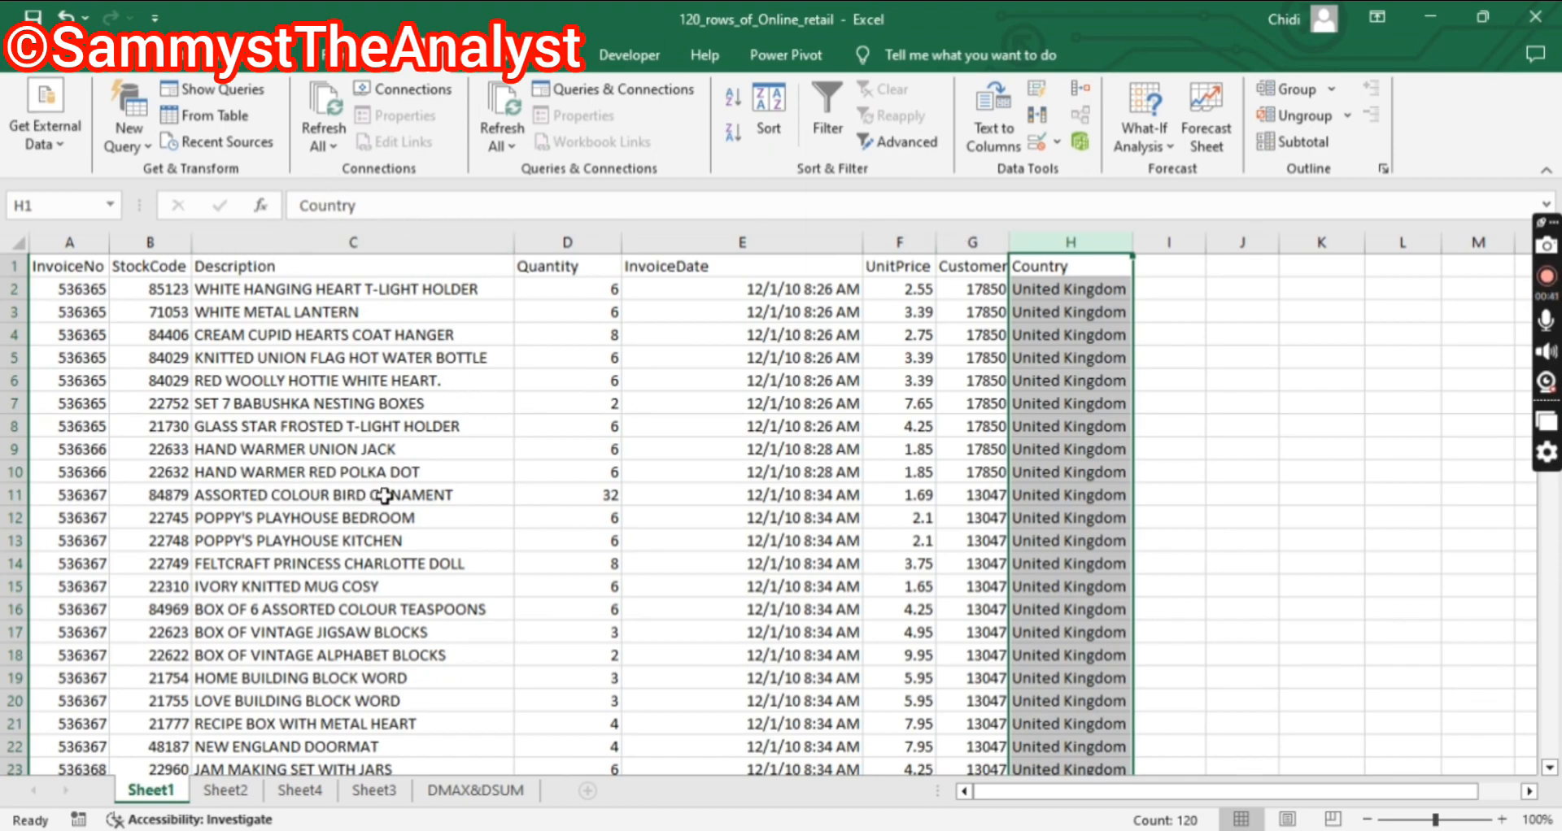
# Look through the data rows down to the end of Sheet1 and return to the header row.
pyautogui.scroll(-6, 394, 495)
pyautogui.scroll(-16, 393, 496)
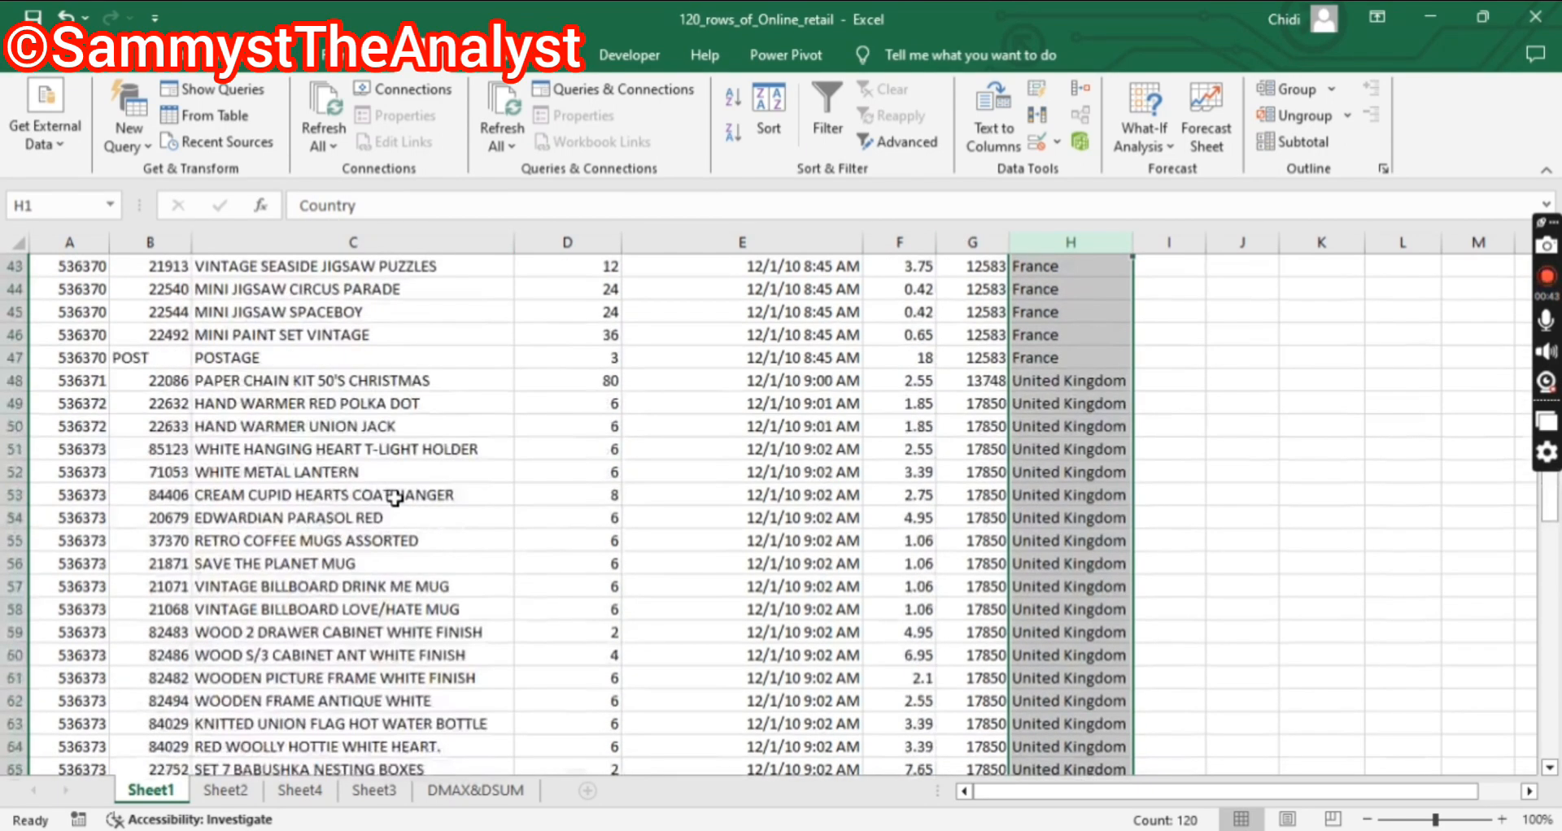
pyautogui.scroll(-14, 394, 500)
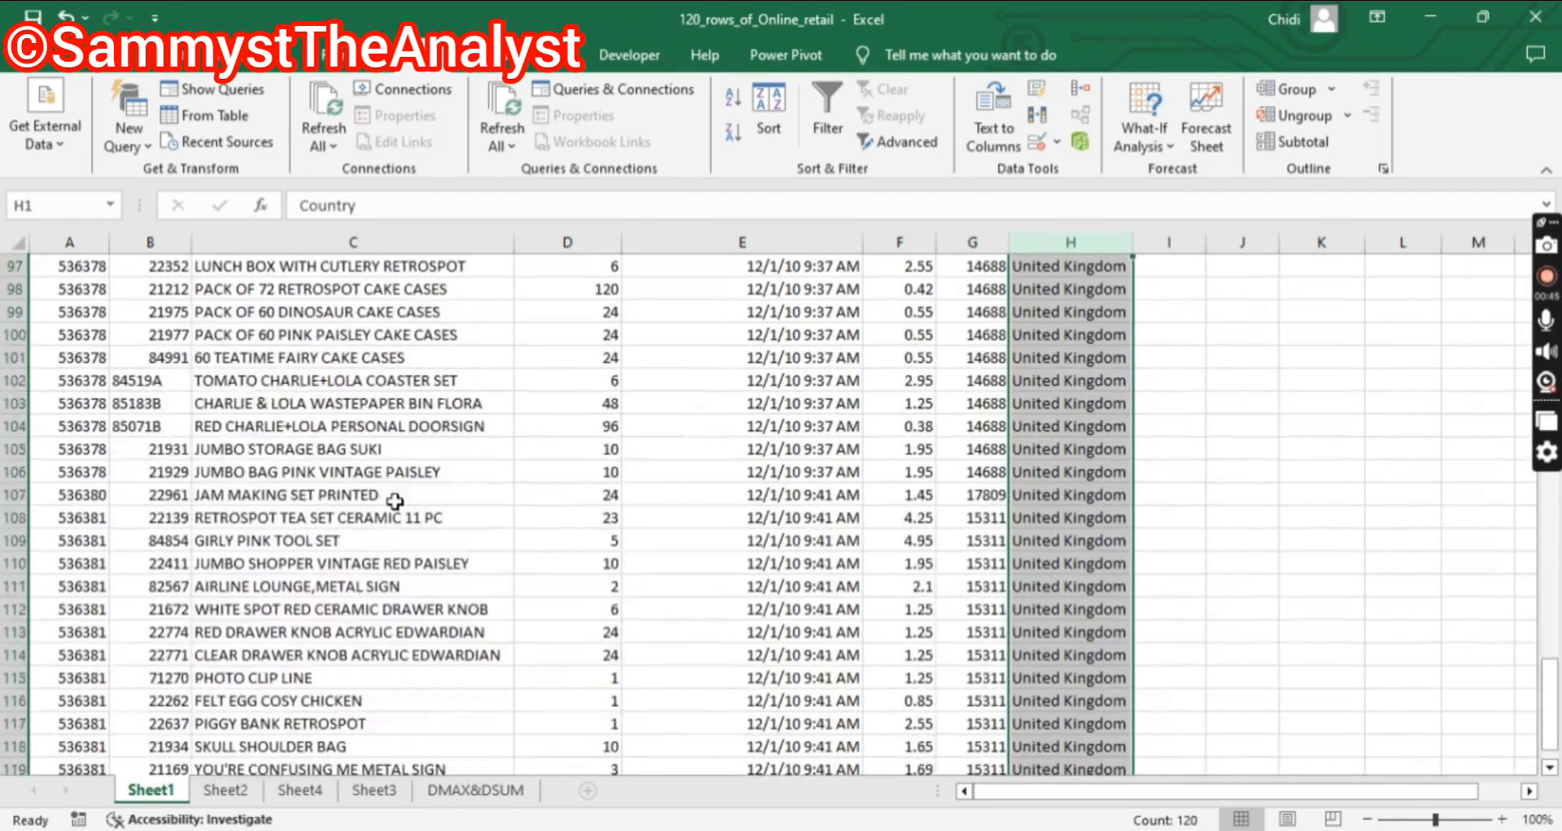
pyautogui.scroll(20, 394, 500)
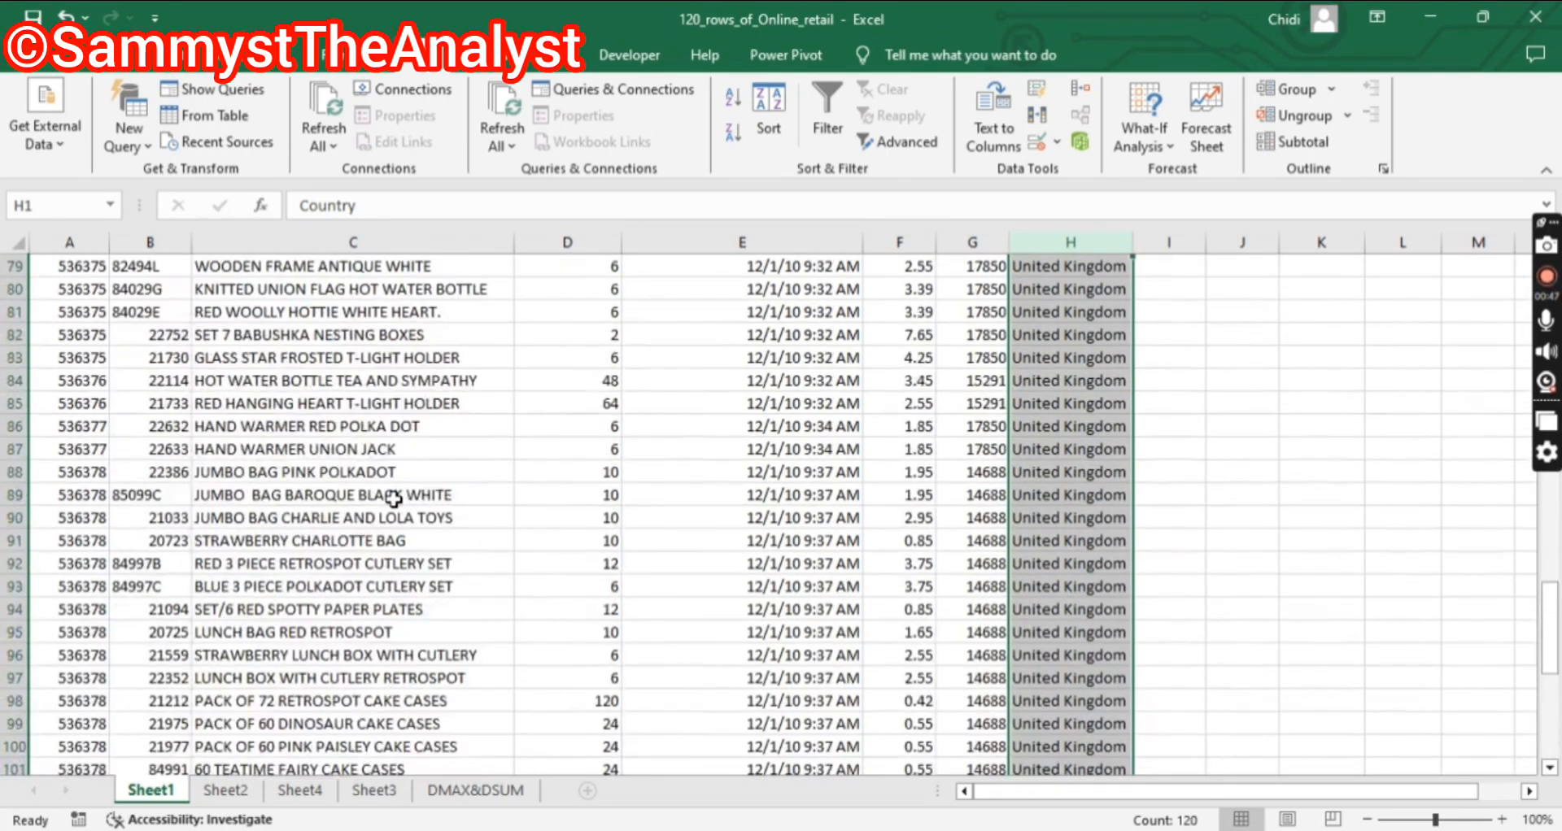
pyautogui.scroll(6, 386, 488)
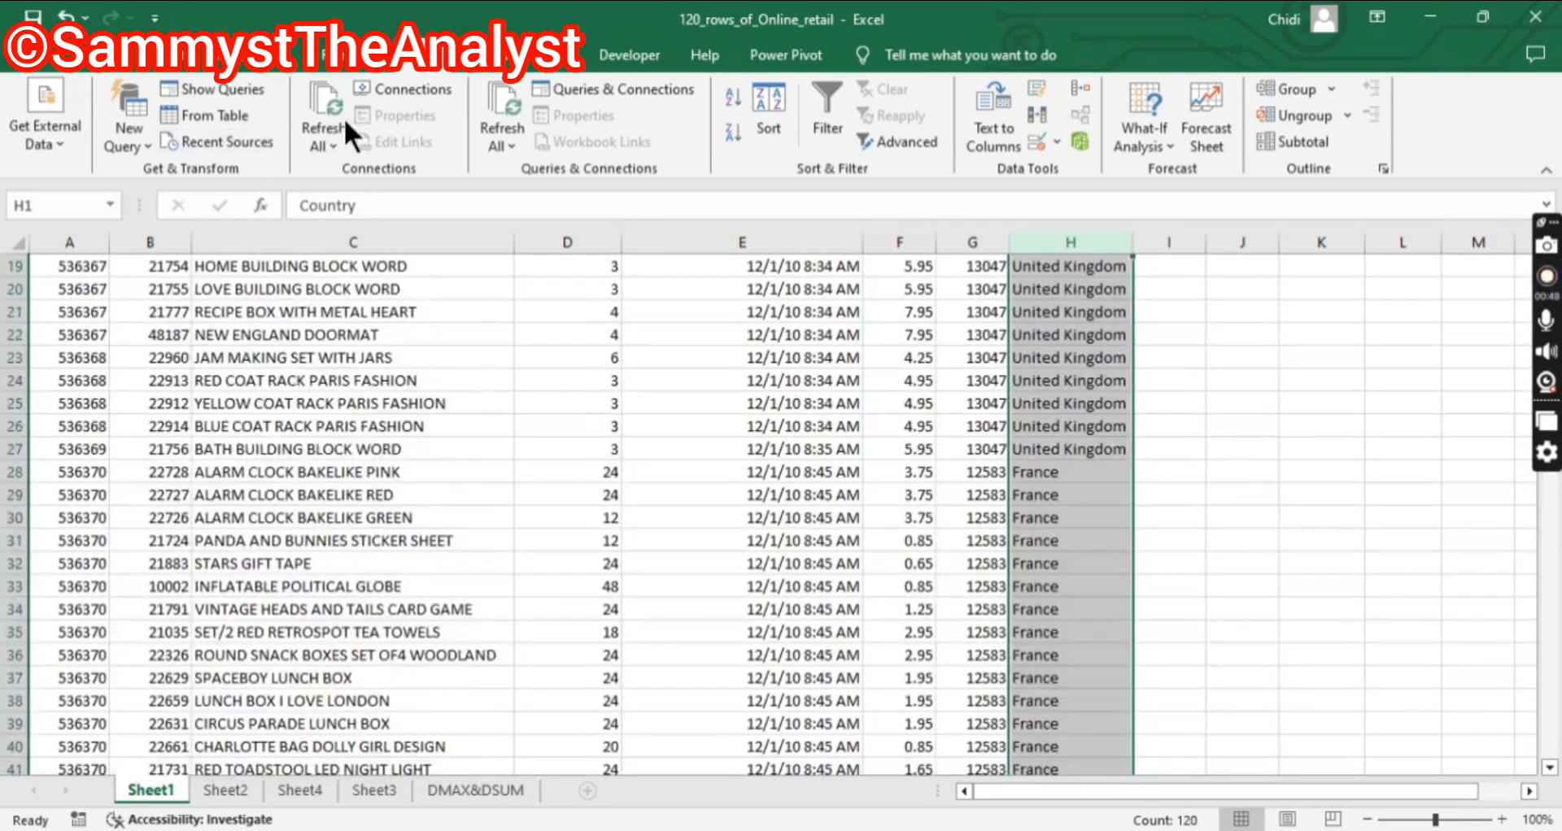
pyautogui.scroll(5, 401, 453)
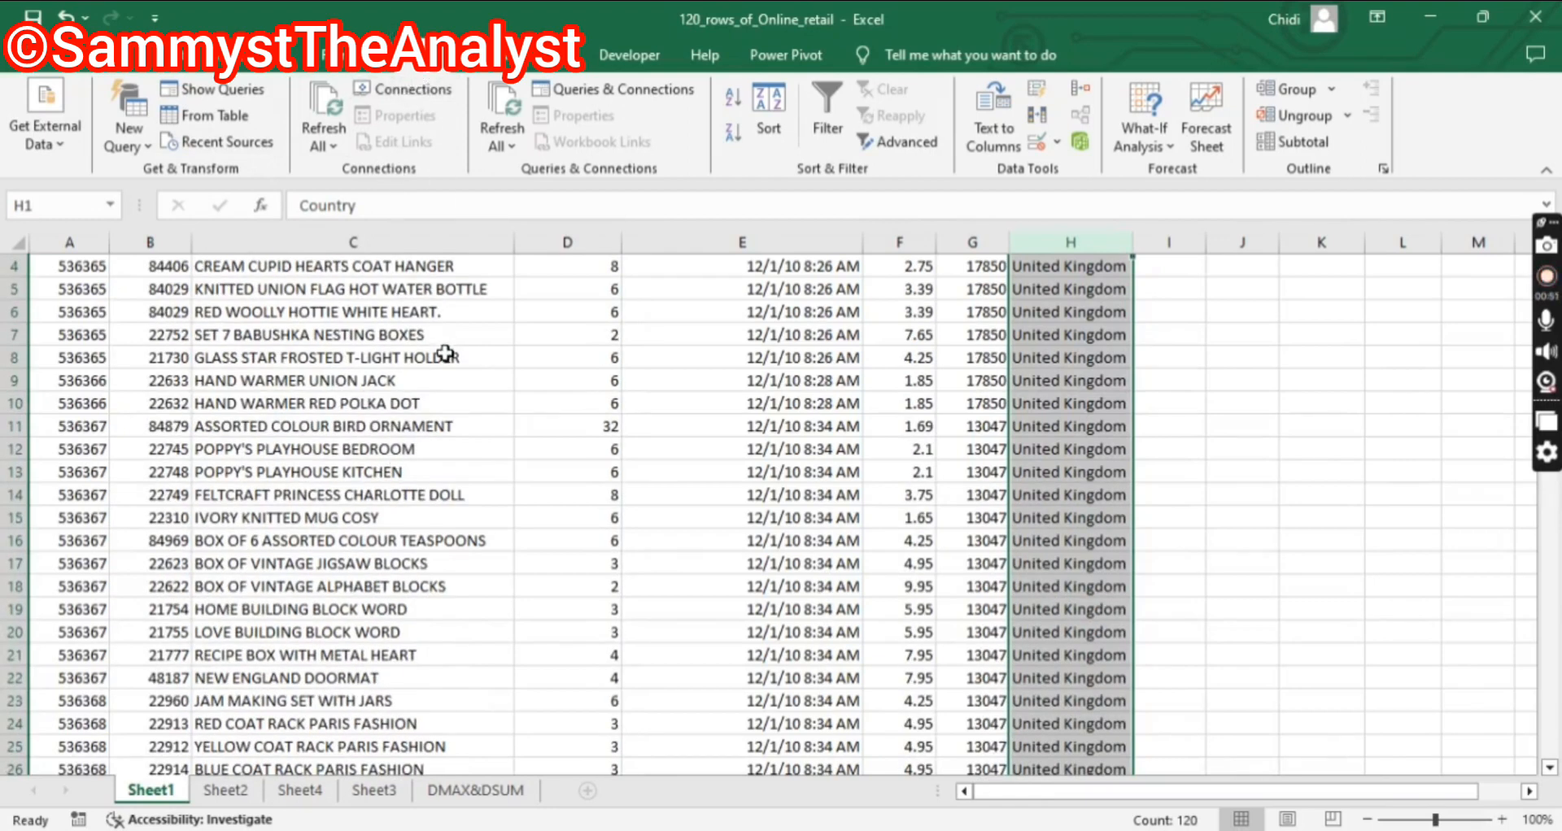
pyautogui.scroll(1, 440, 381)
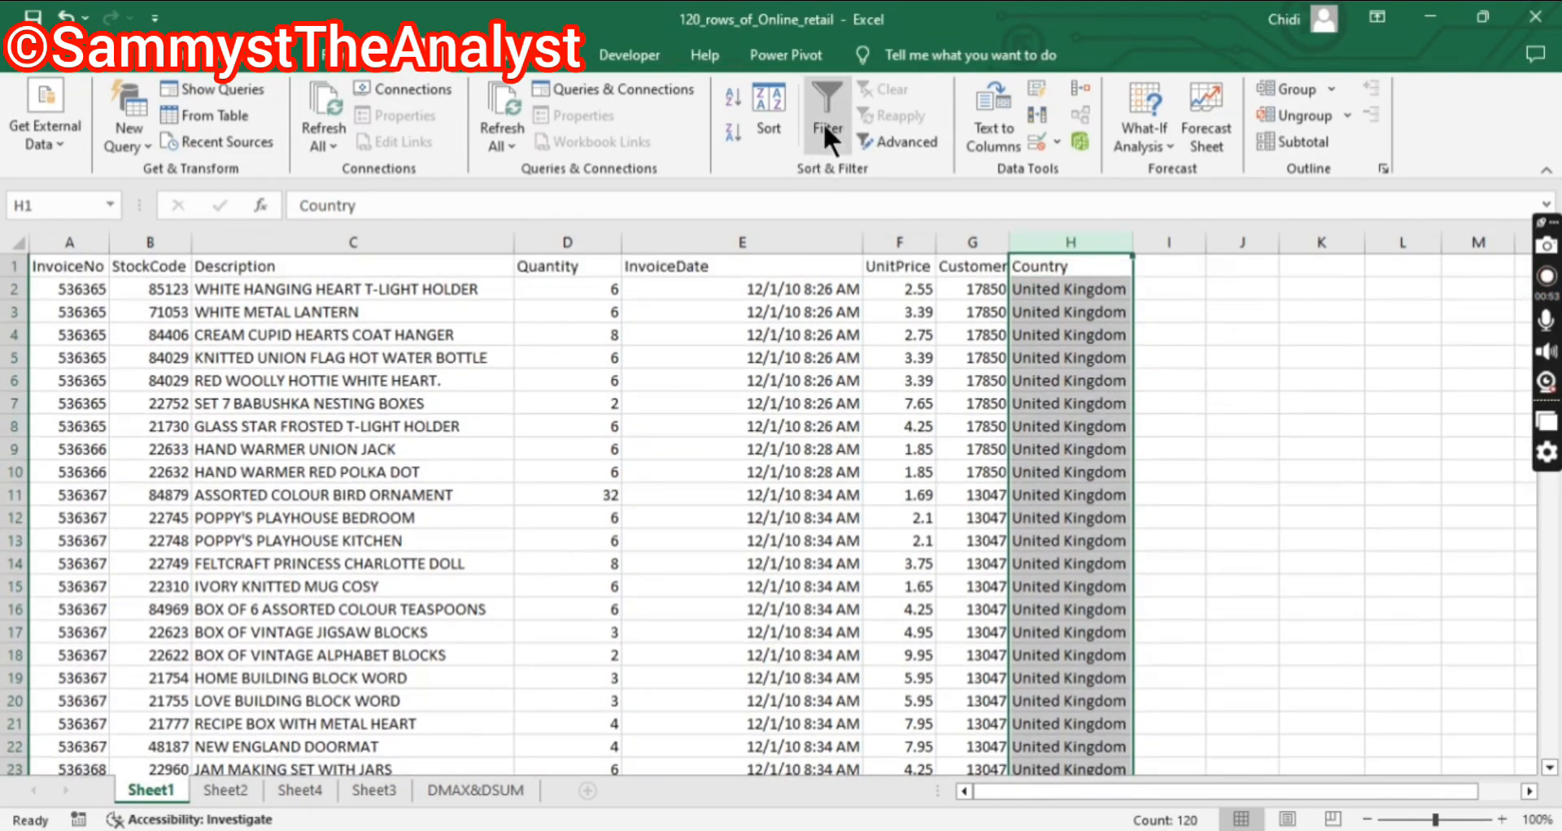
pyautogui.click(827, 126)
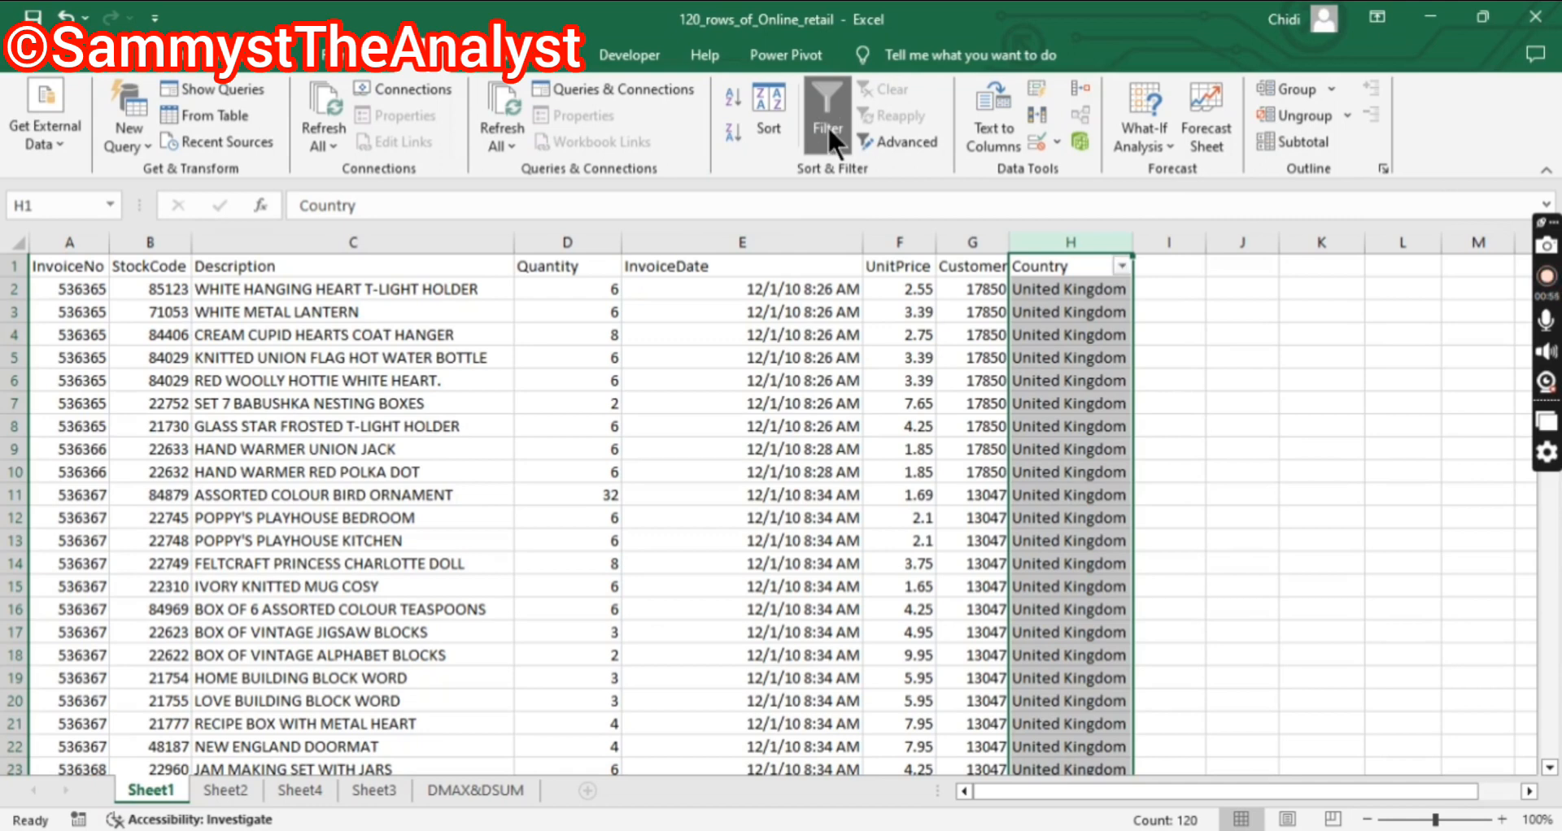
pyautogui.click(1121, 382)
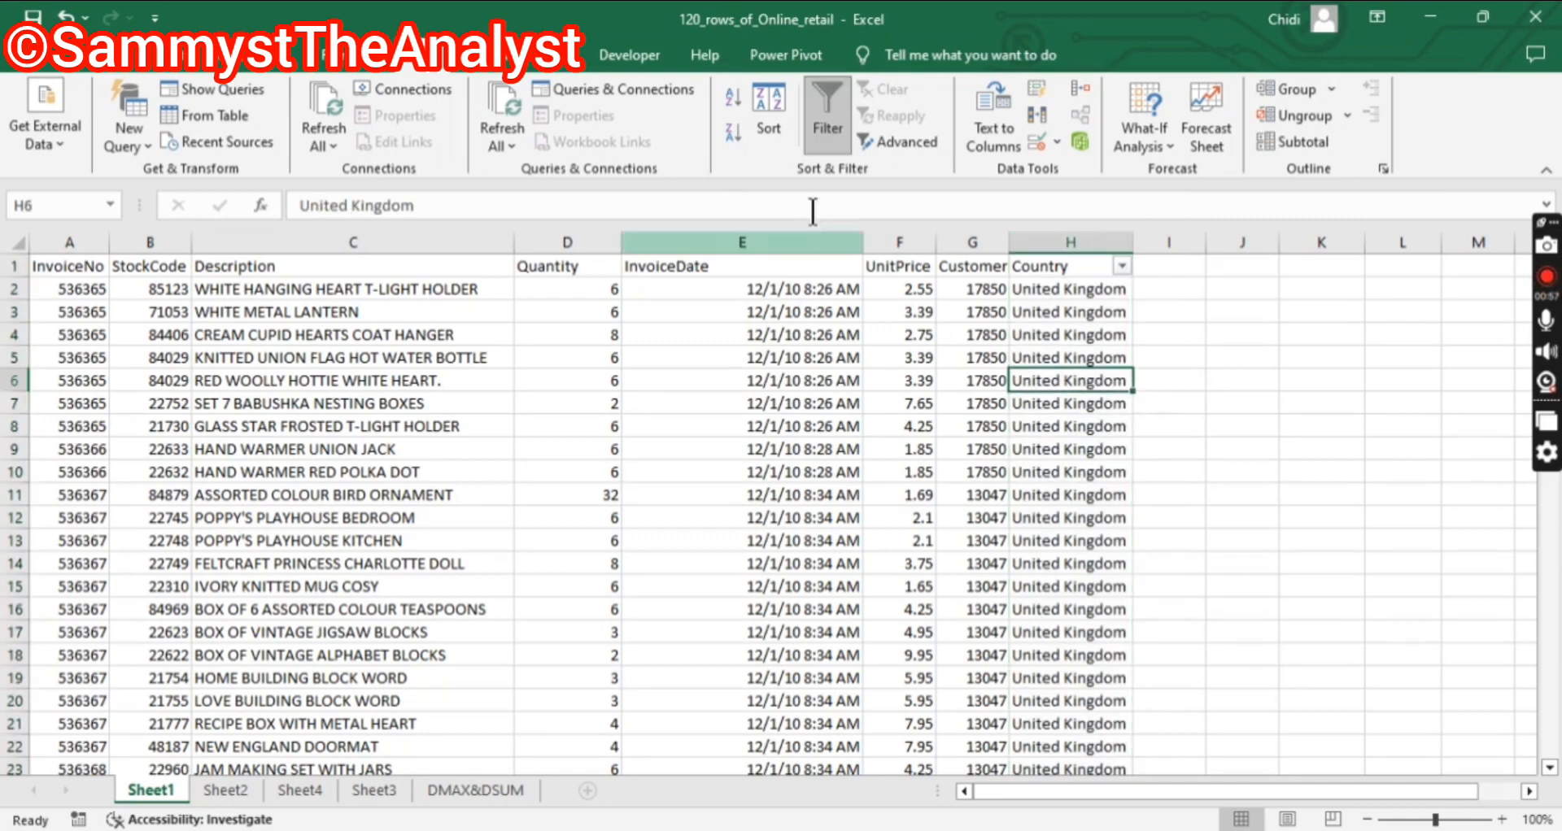
pyautogui.click(822, 127)
# Turn on Filter for the whole header row, starting from the InvoiceNo cell A1.
pyautogui.click(362, 379)
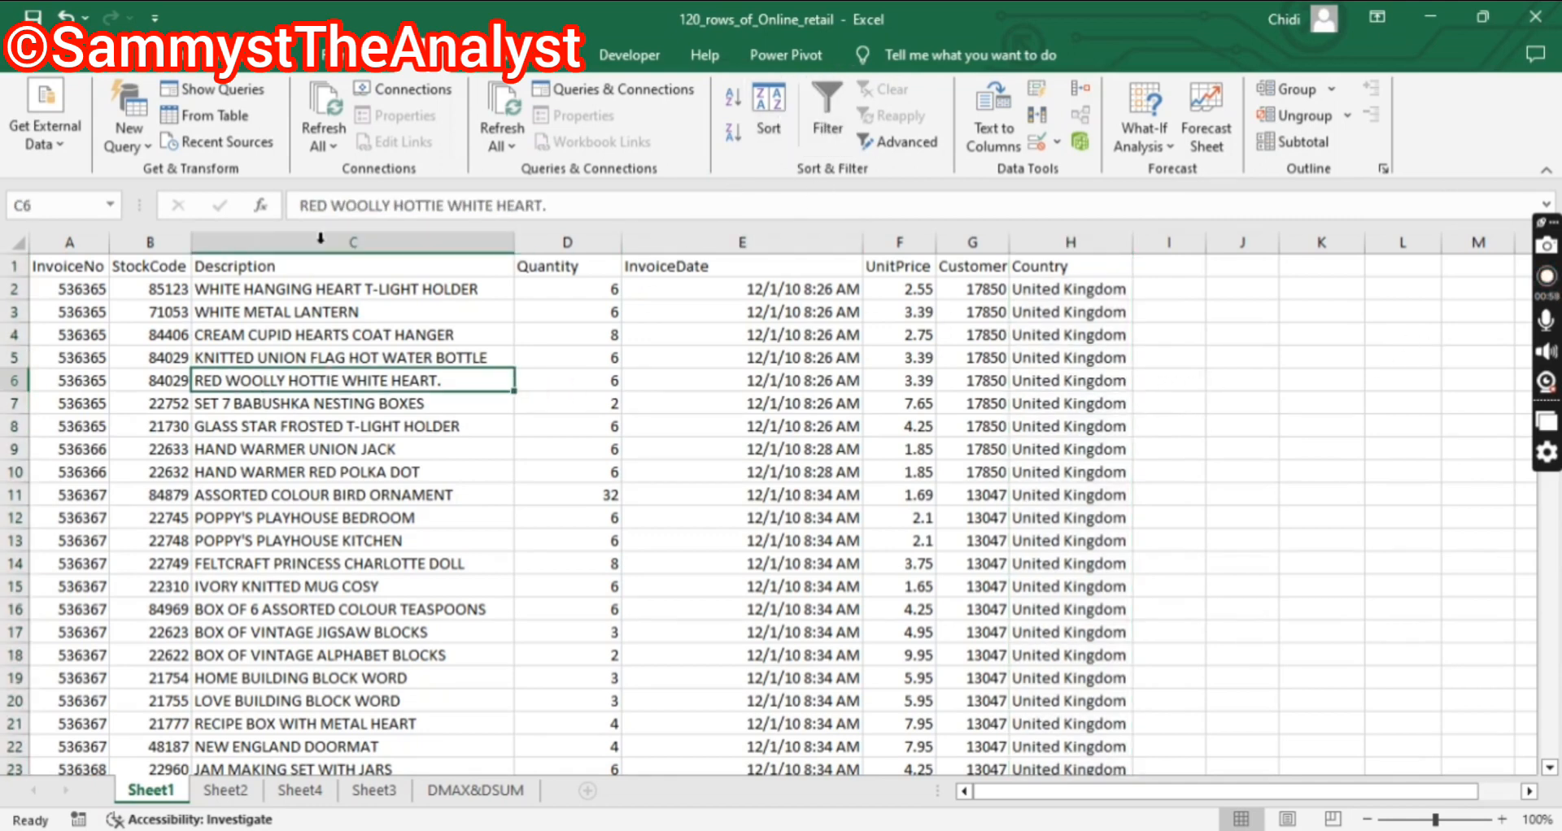
pyautogui.click(81, 269)
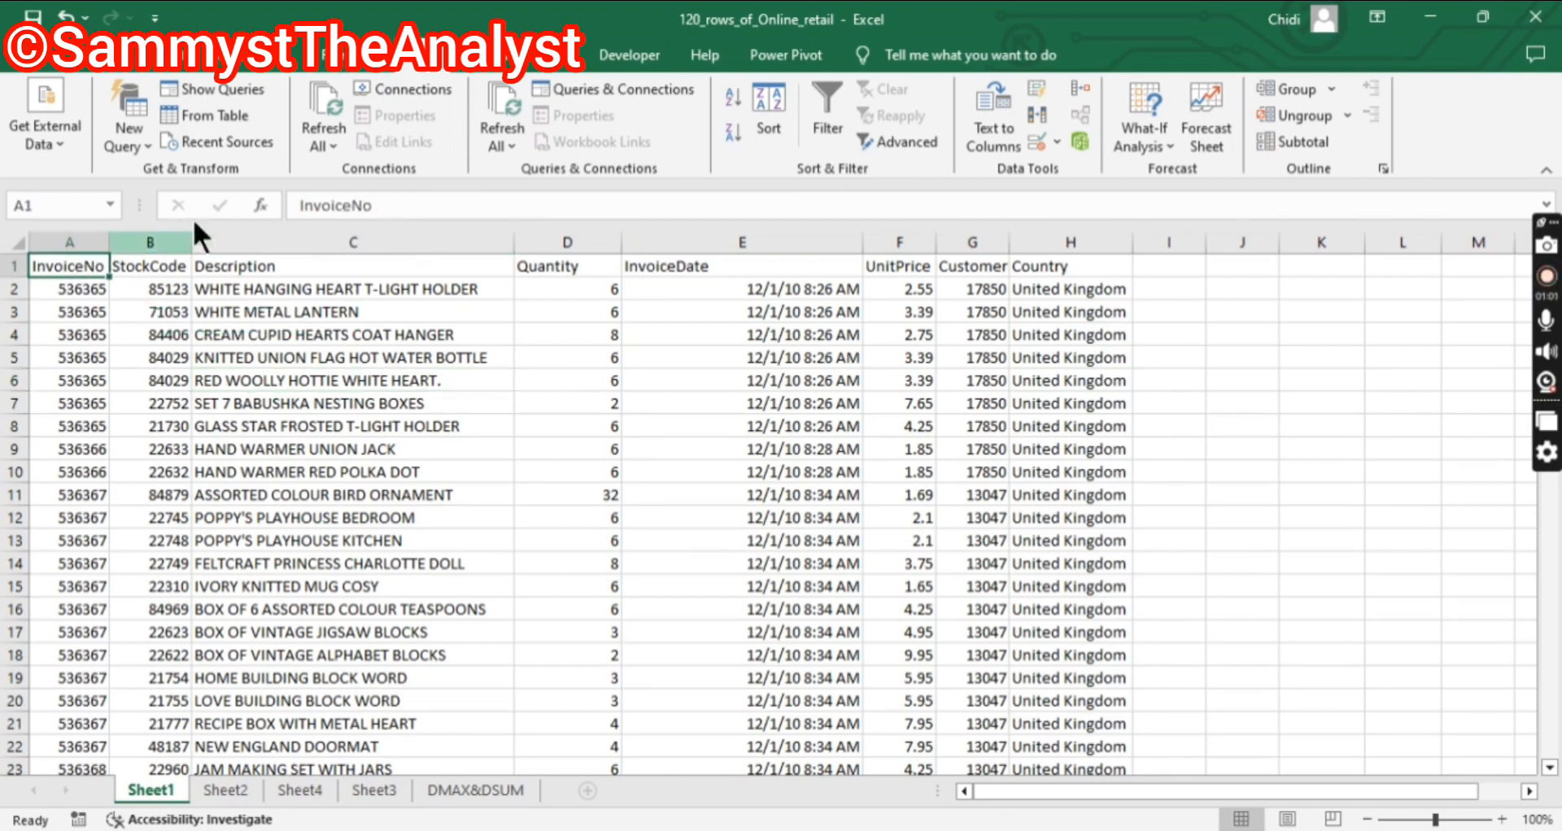
pyautogui.click(822, 110)
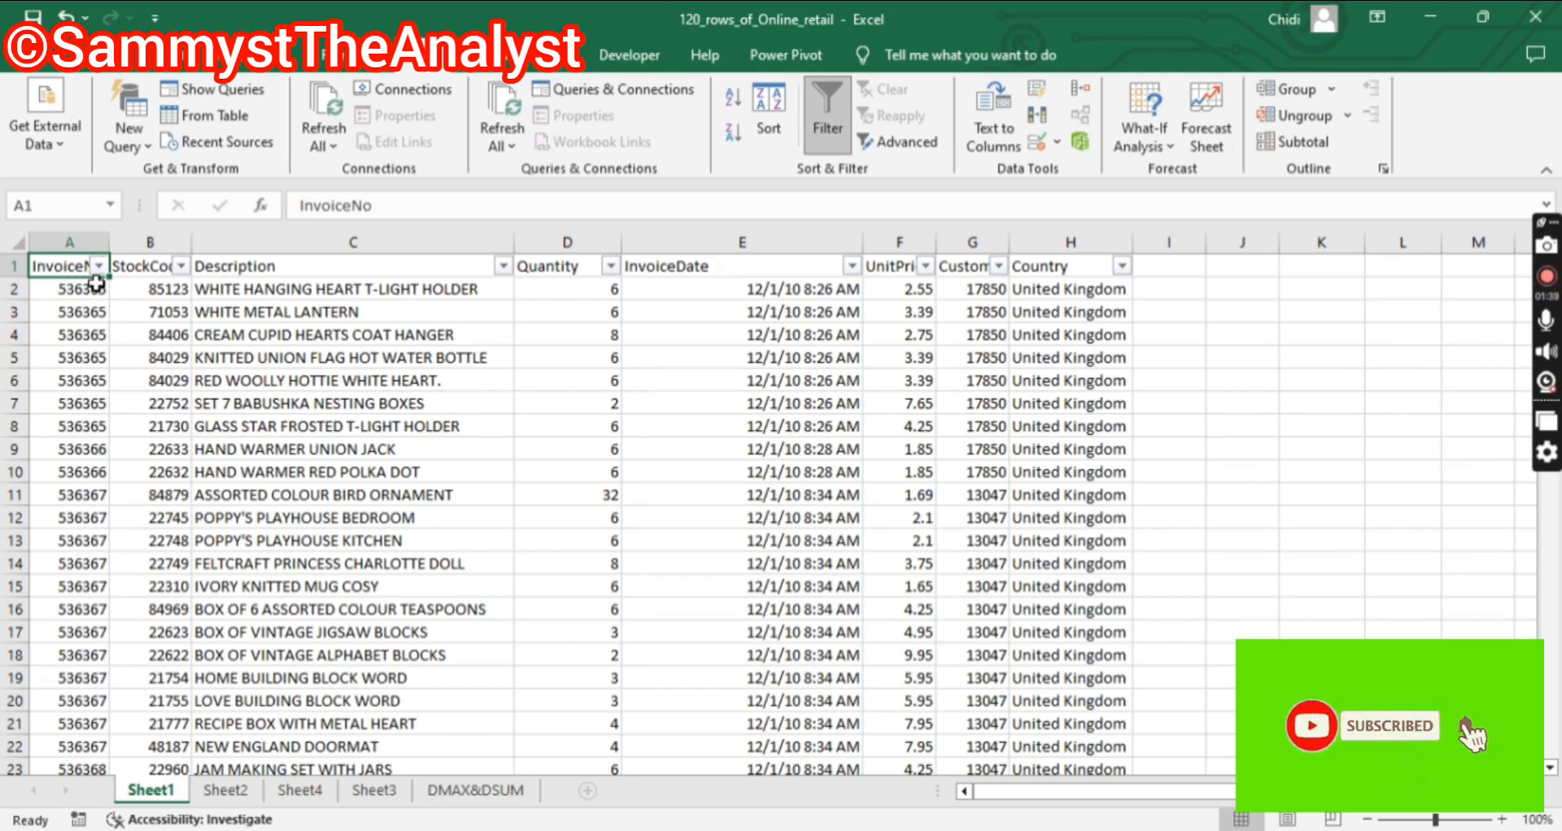
# Examine the filter choices of the InvoiceNo column and the Number Filters offered for StockCode.
pyautogui.click(98, 266)
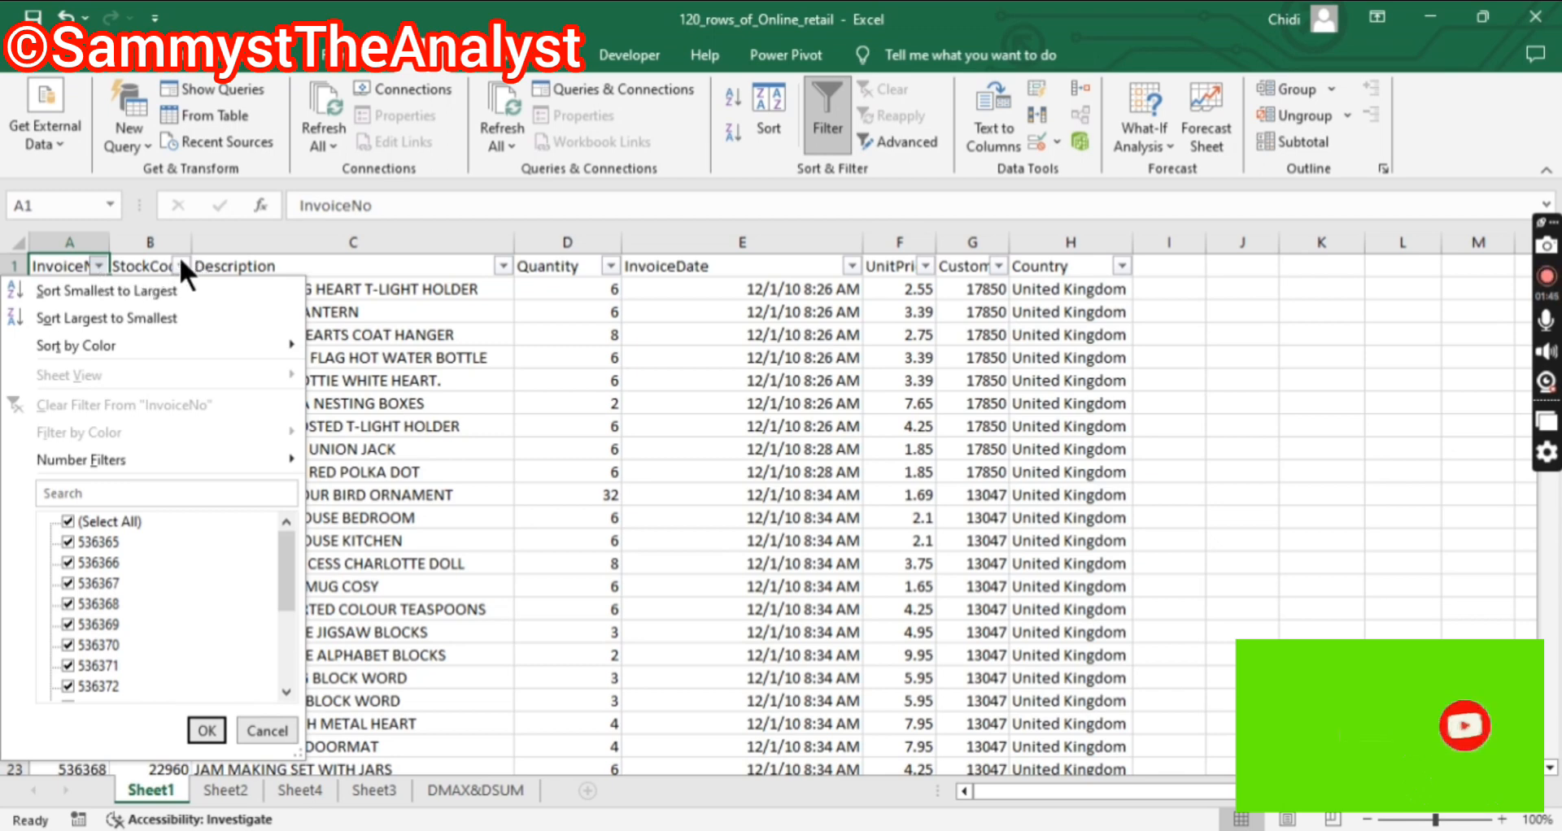
pyautogui.press('Escape')
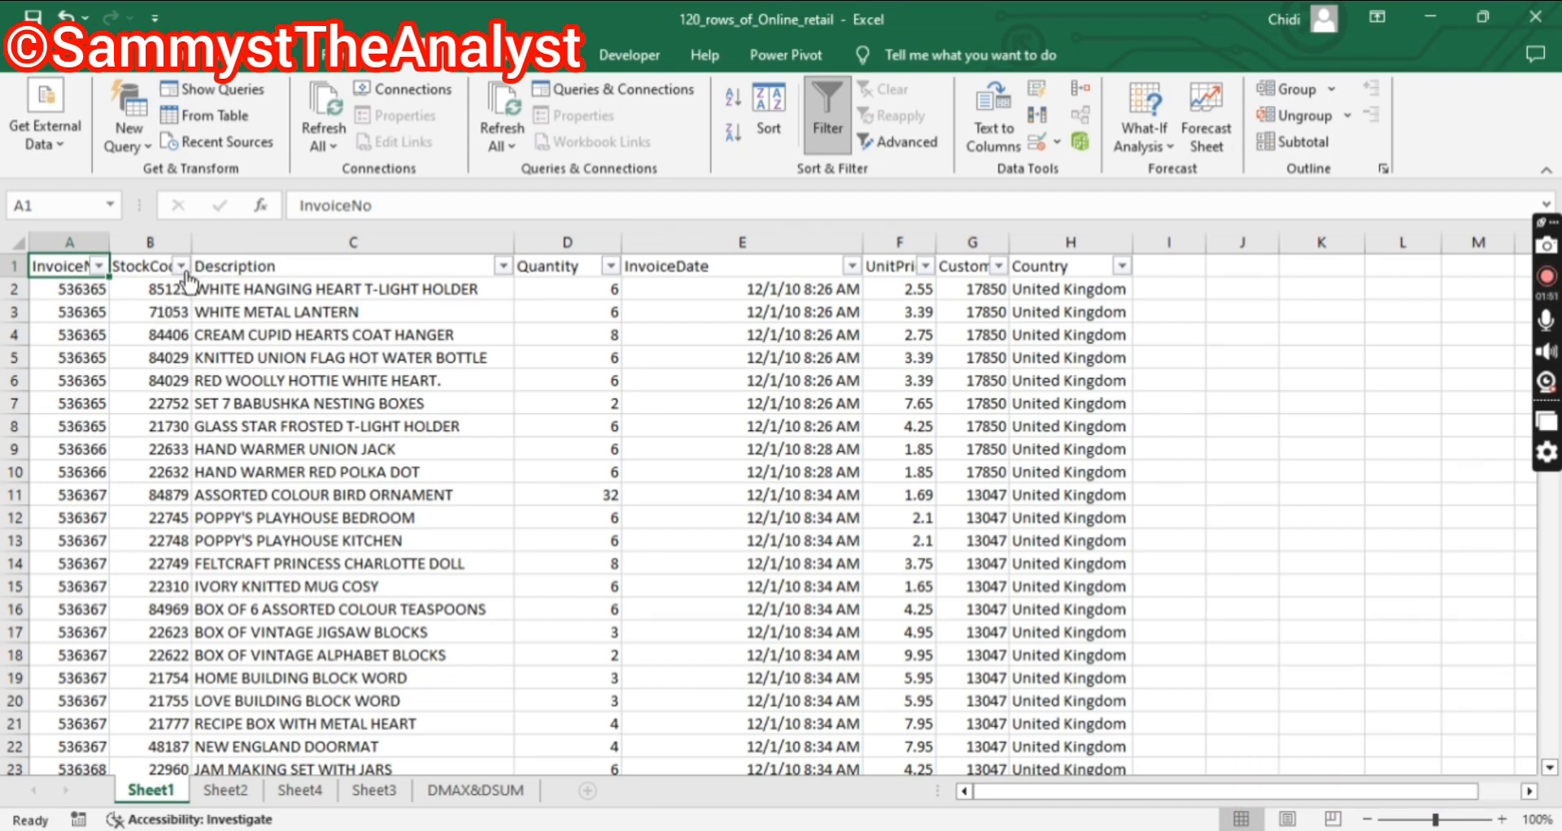
pyautogui.click(182, 266)
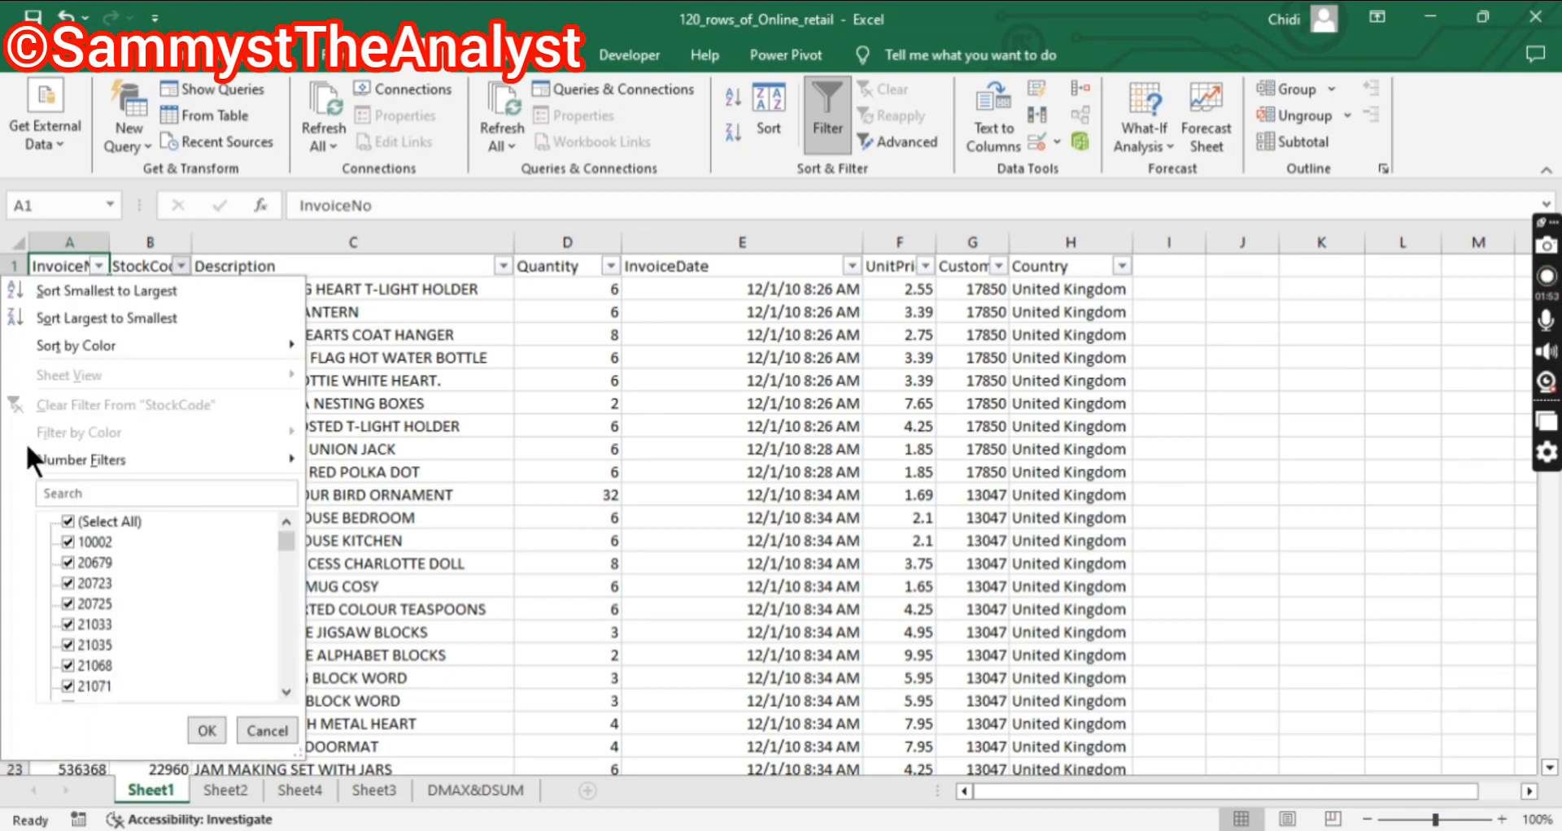
pyautogui.moveTo(38, 468)
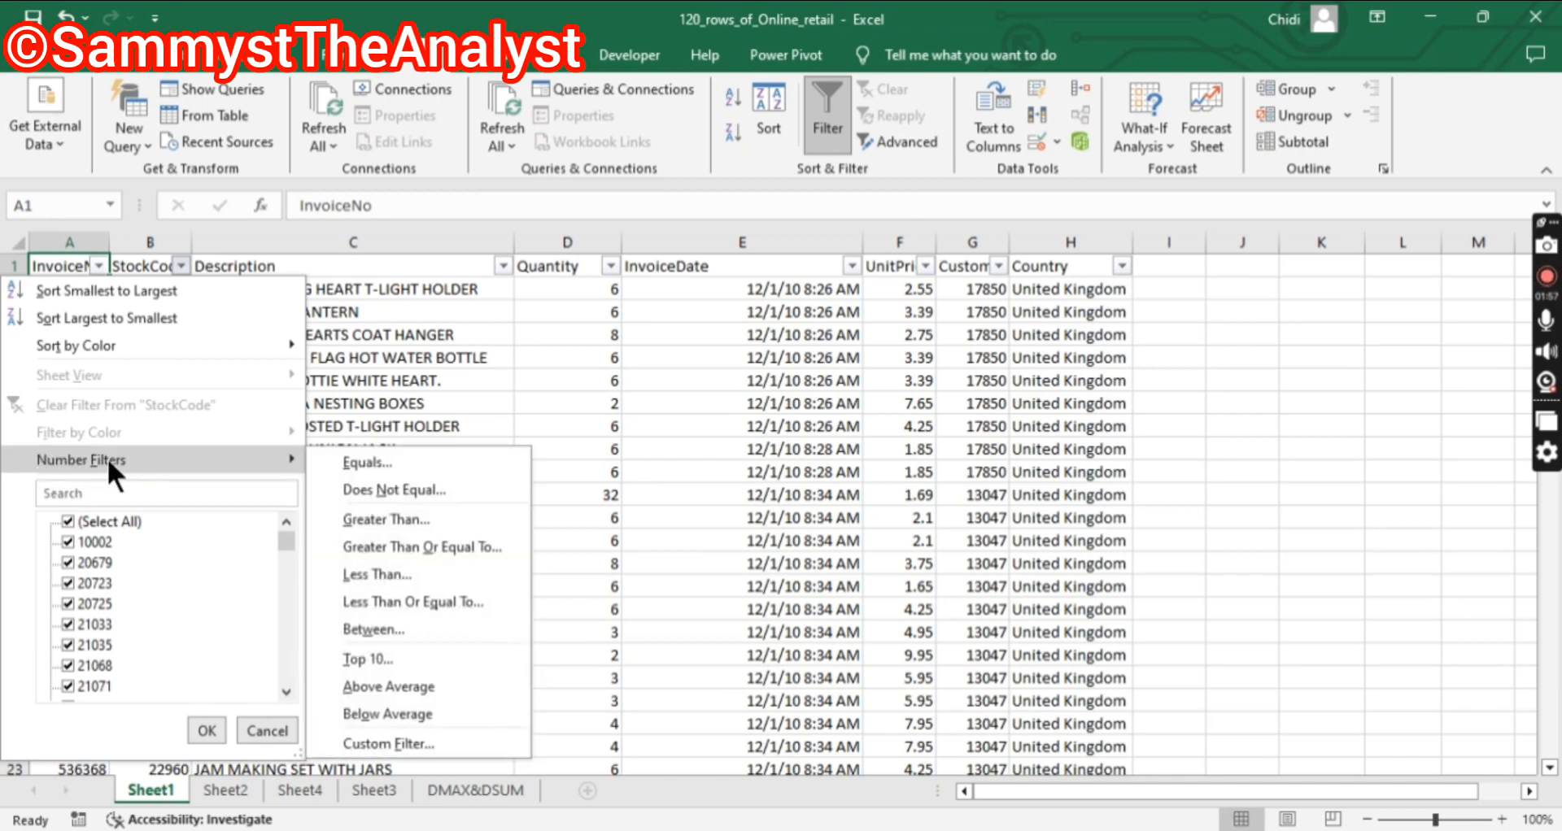
pyautogui.click(504, 266)
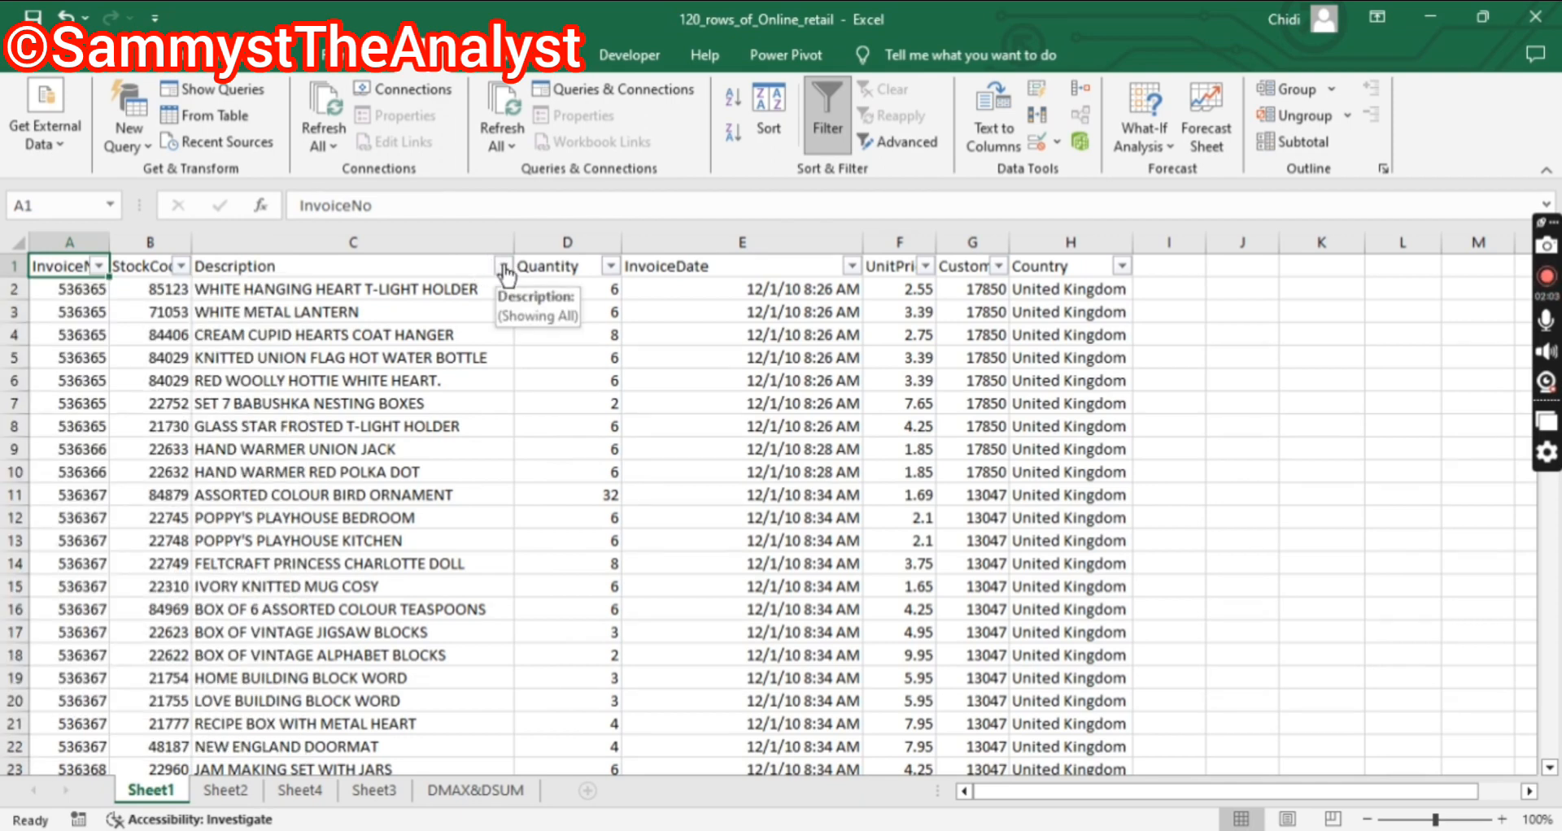
# Examine the Text Filters for Description, the Number Filters for Quantity and the date filter choices for InvoiceDate.
pyautogui.click(503, 267)
pyautogui.moveTo(256, 462)
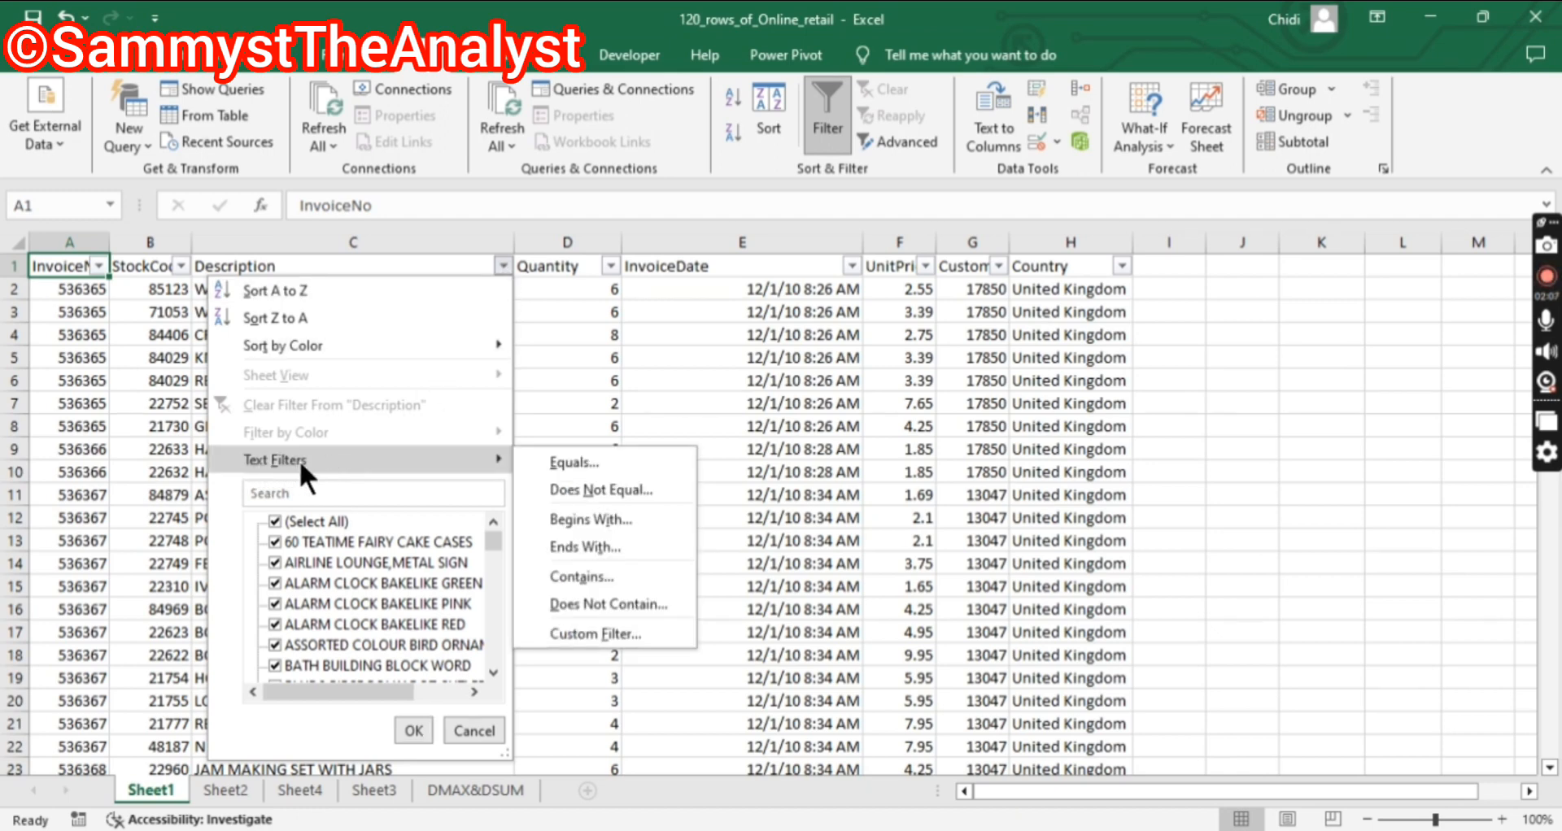
pyautogui.click(611, 265)
pyautogui.click(611, 265)
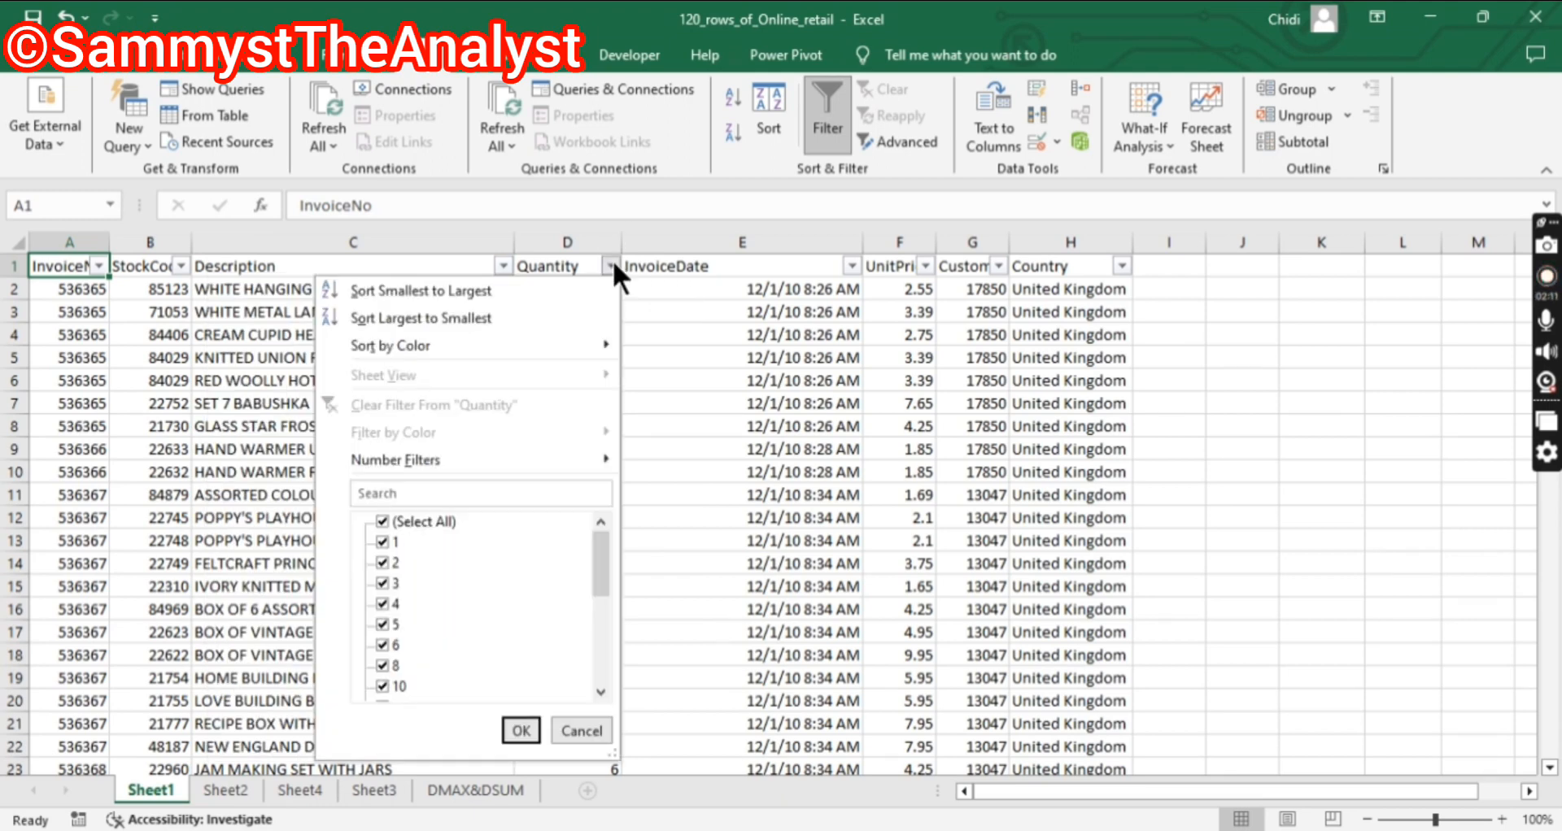
pyautogui.moveTo(407, 460)
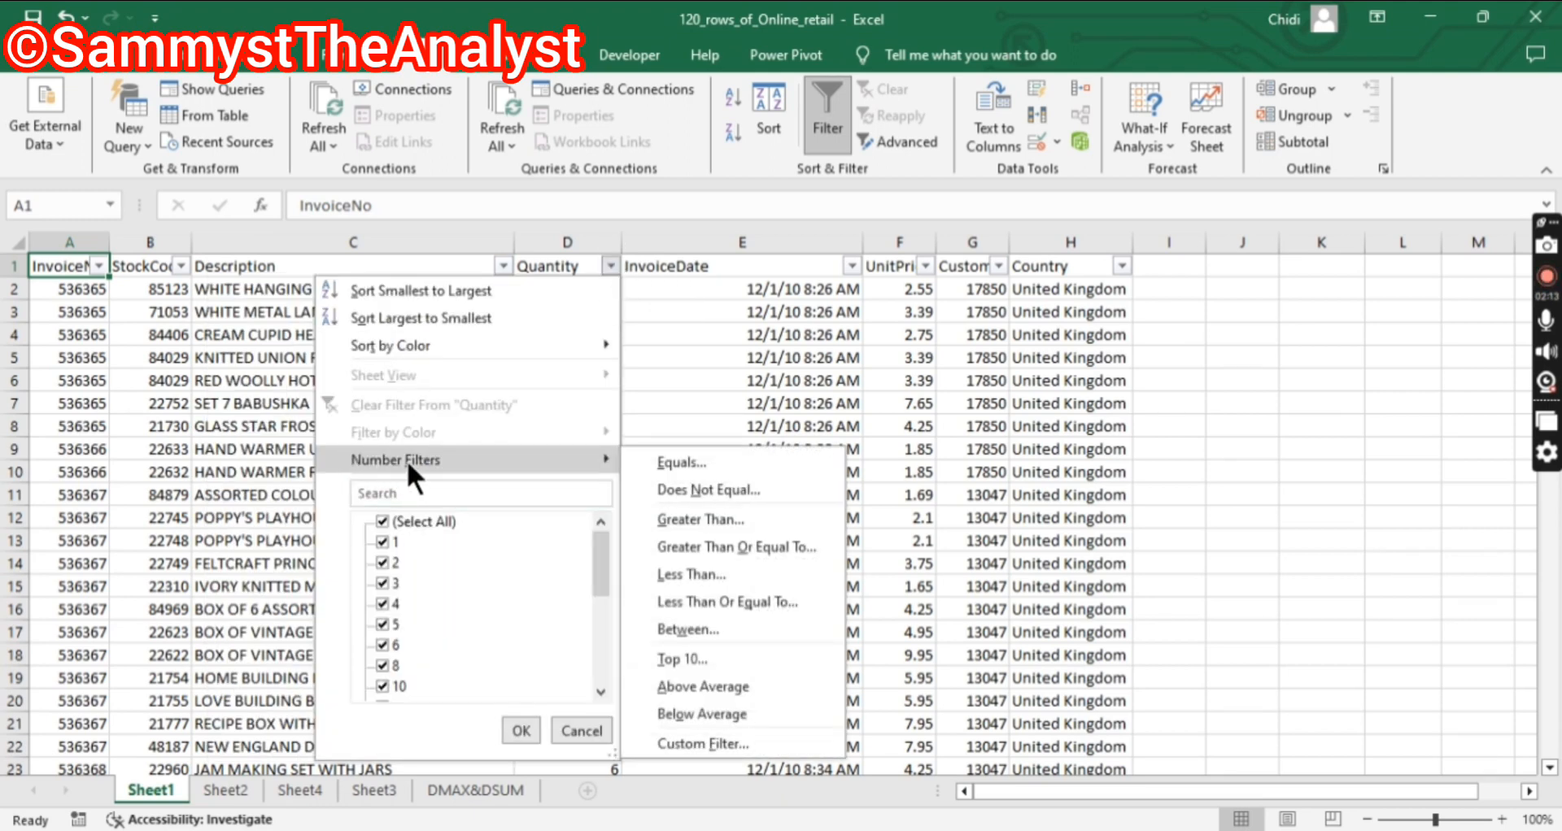
pyautogui.click(848, 260)
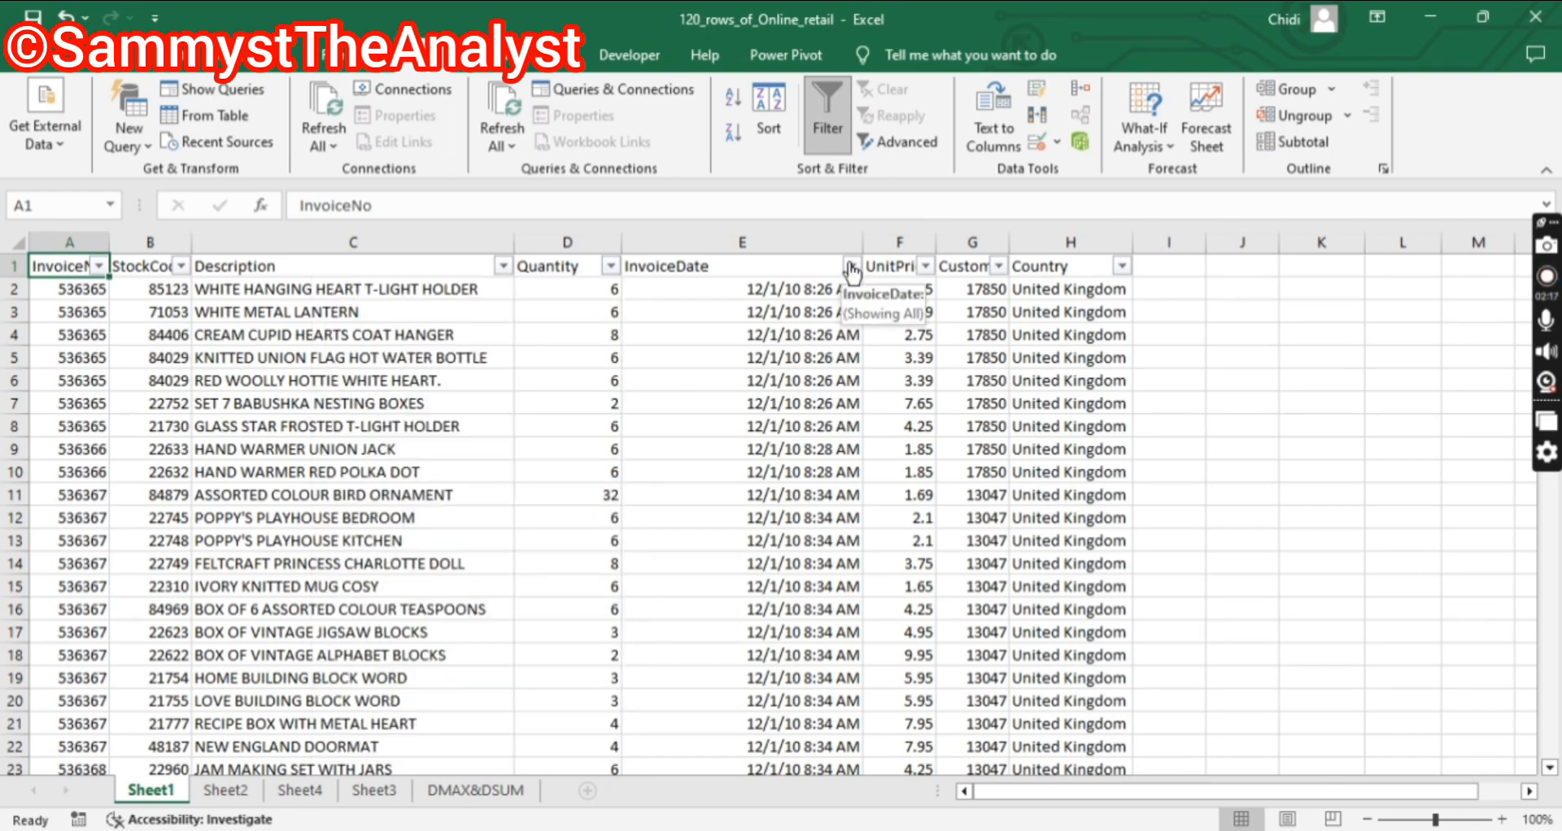
pyautogui.click(851, 266)
pyautogui.moveTo(608, 463)
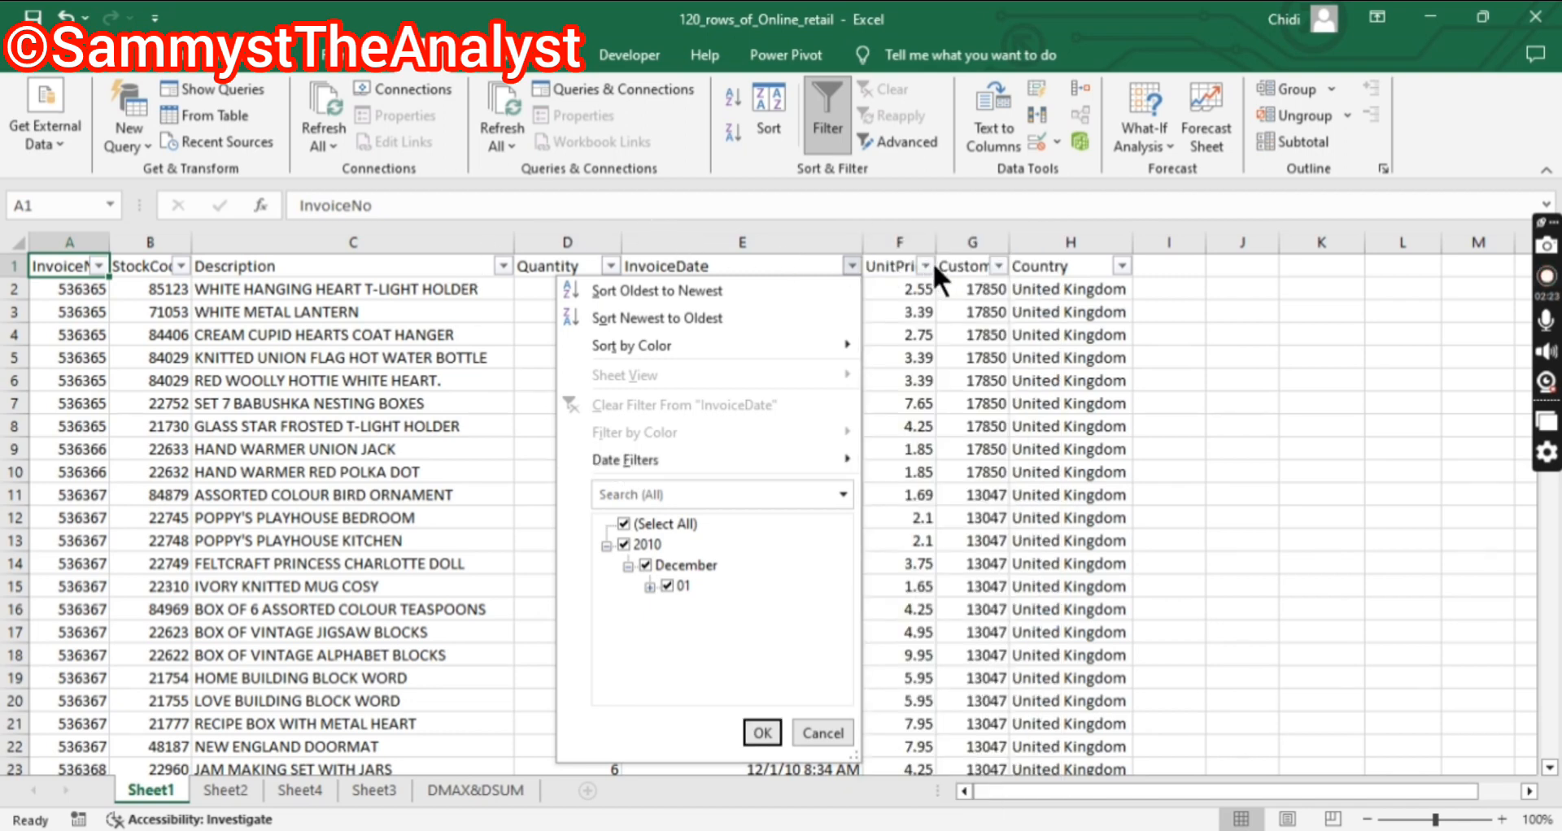
# Auto-fit the widths of the CustomerID and UnitPrice columns to show their full headers.
pyautogui.click(1007, 236)
pyautogui.doubleClick(1008, 236)
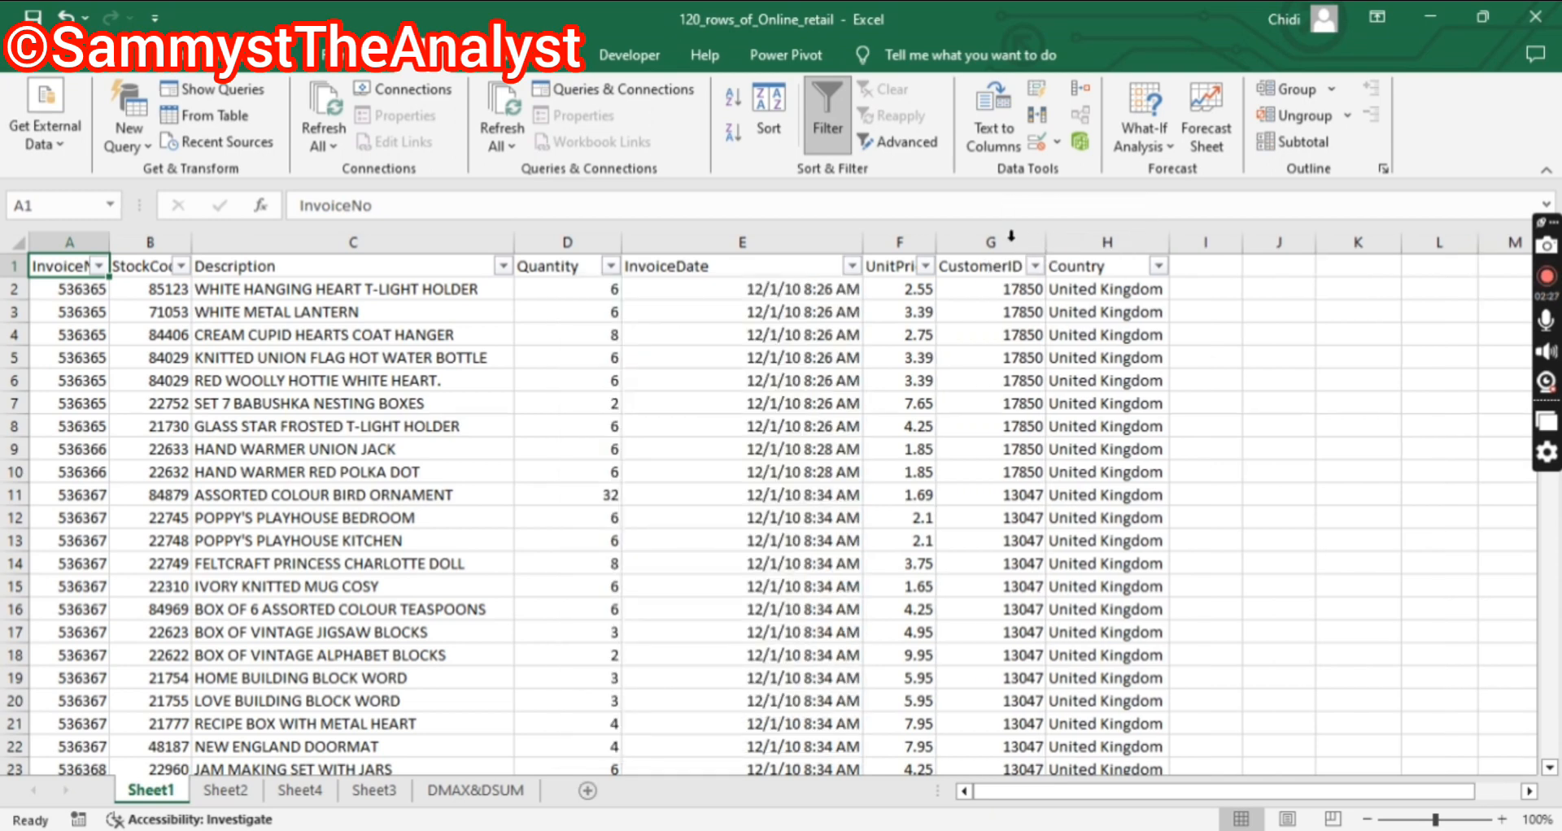
pyautogui.doubleClick(940, 241)
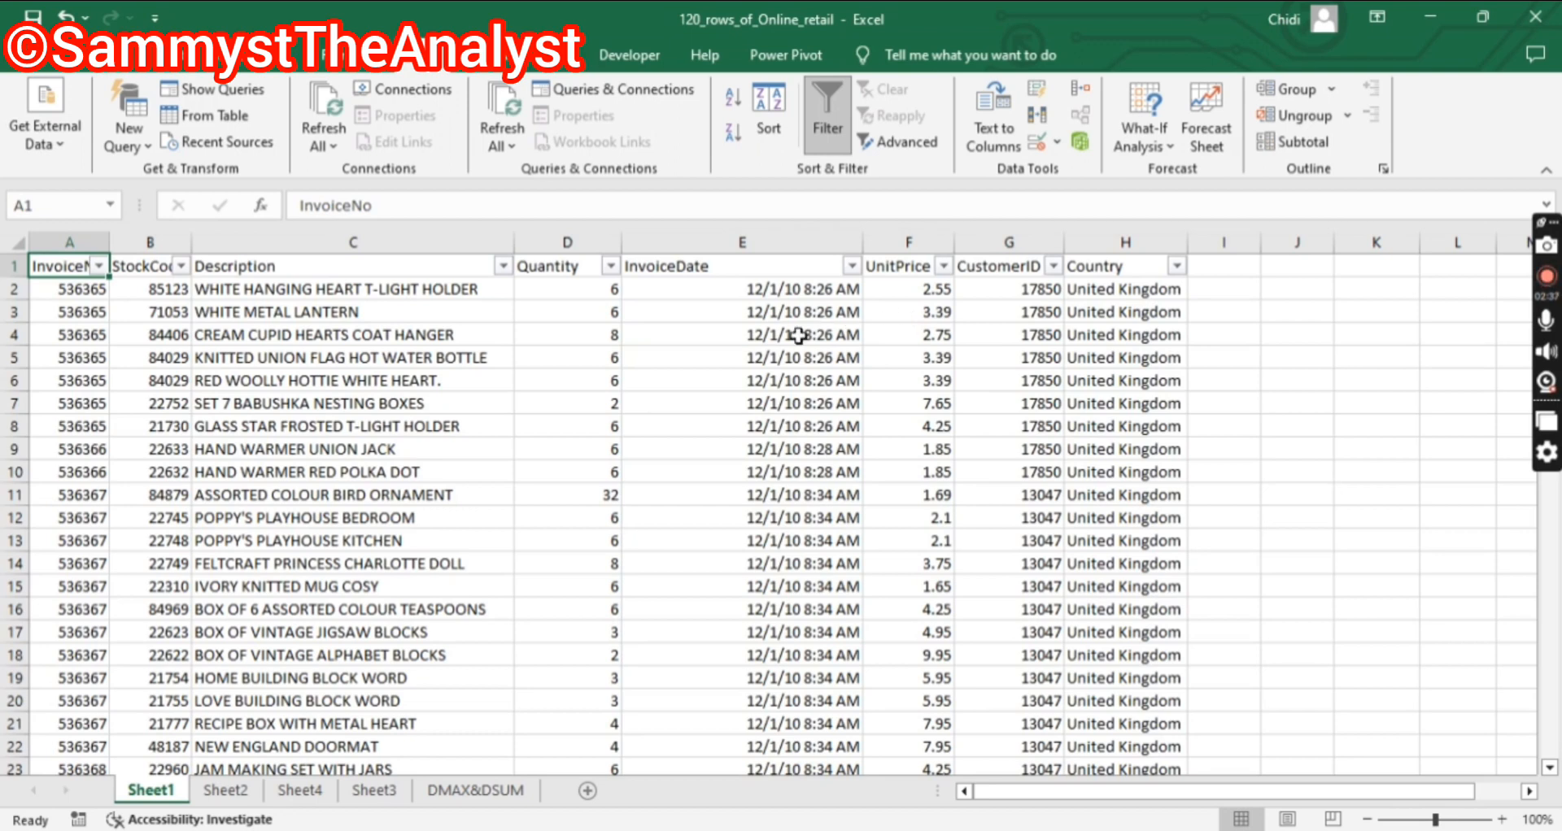
# Look through the invoice numbers in the InvoiceNo filter list and accept it with all values selected.
pyautogui.click(98, 266)
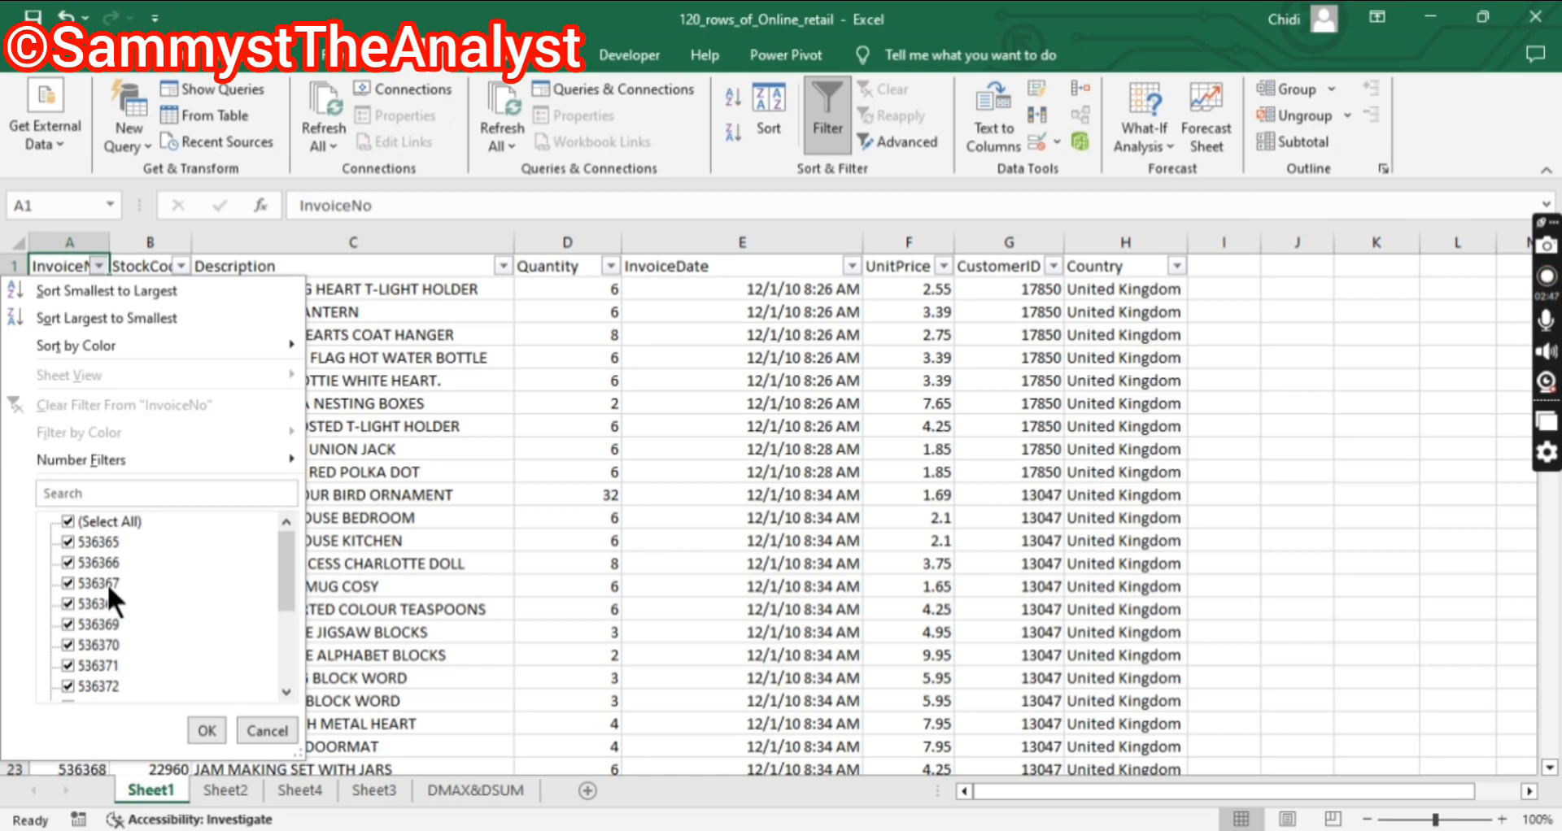
pyautogui.scroll(-3, 139, 589)
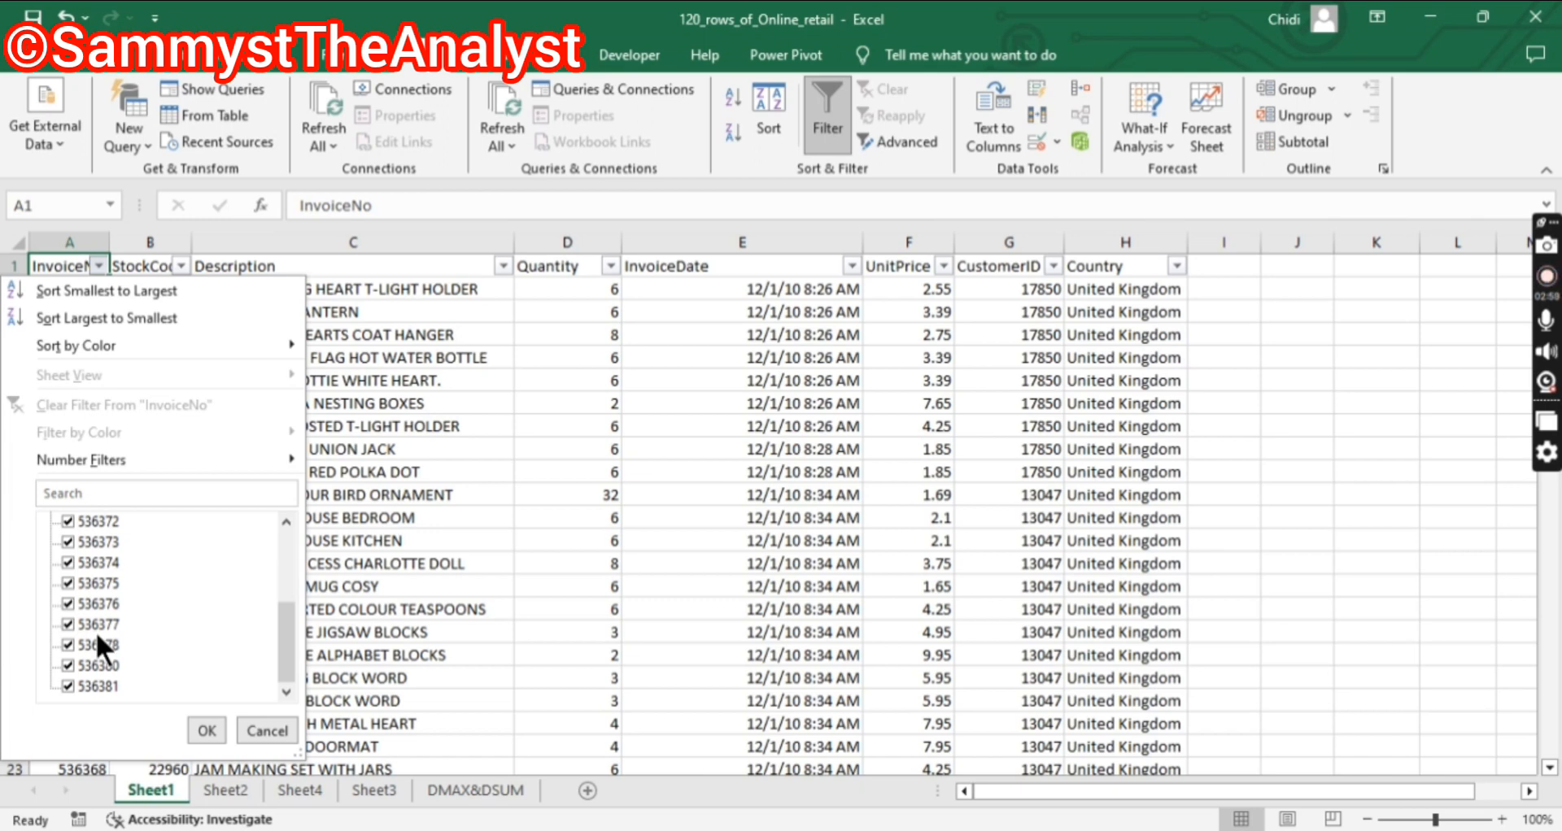
pyautogui.scroll(3, 95, 631)
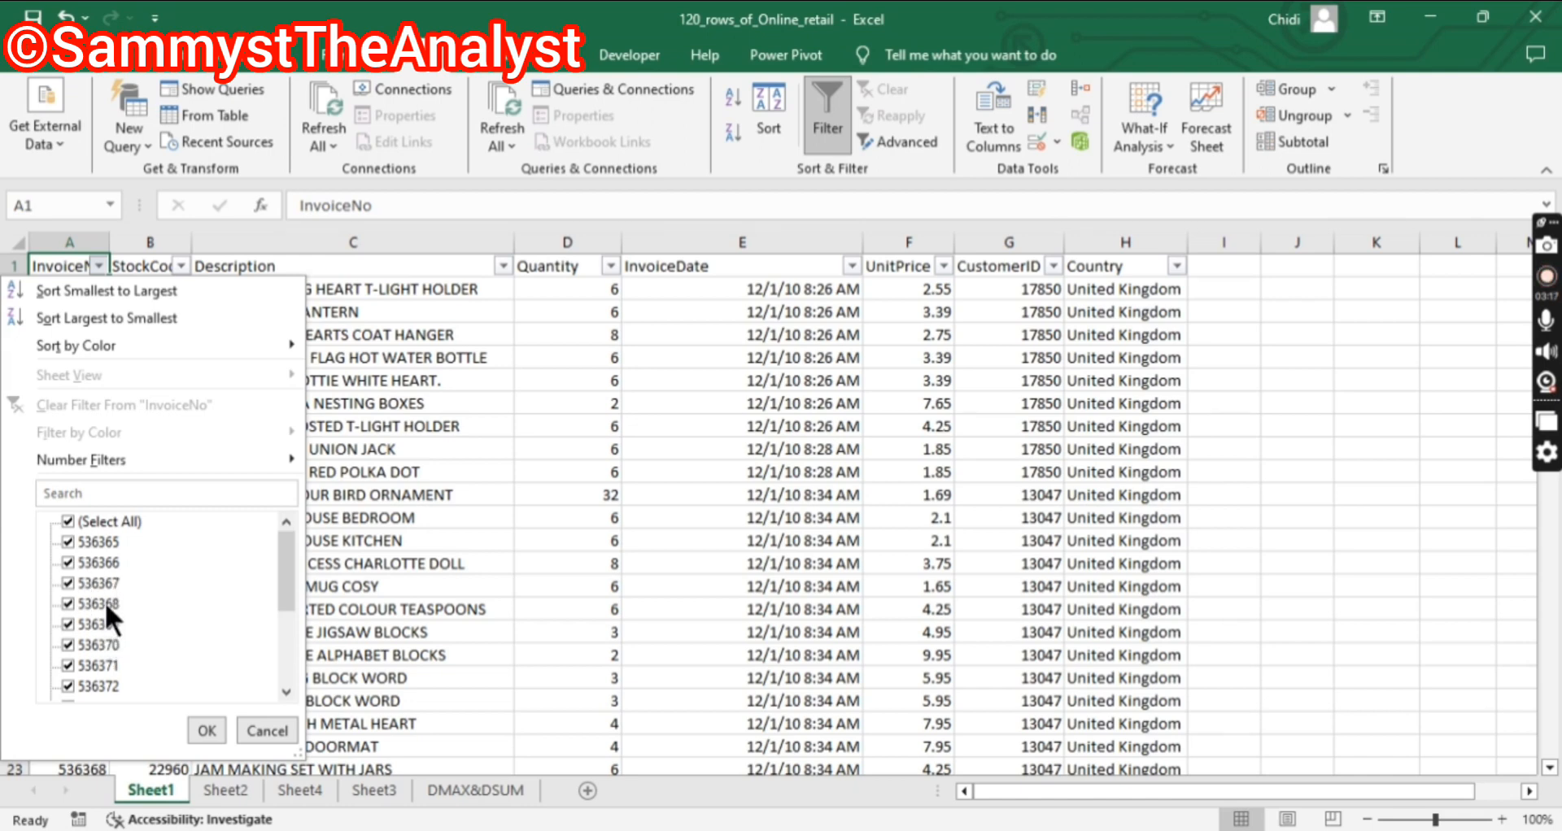
pyautogui.scroll(-3, 96, 572)
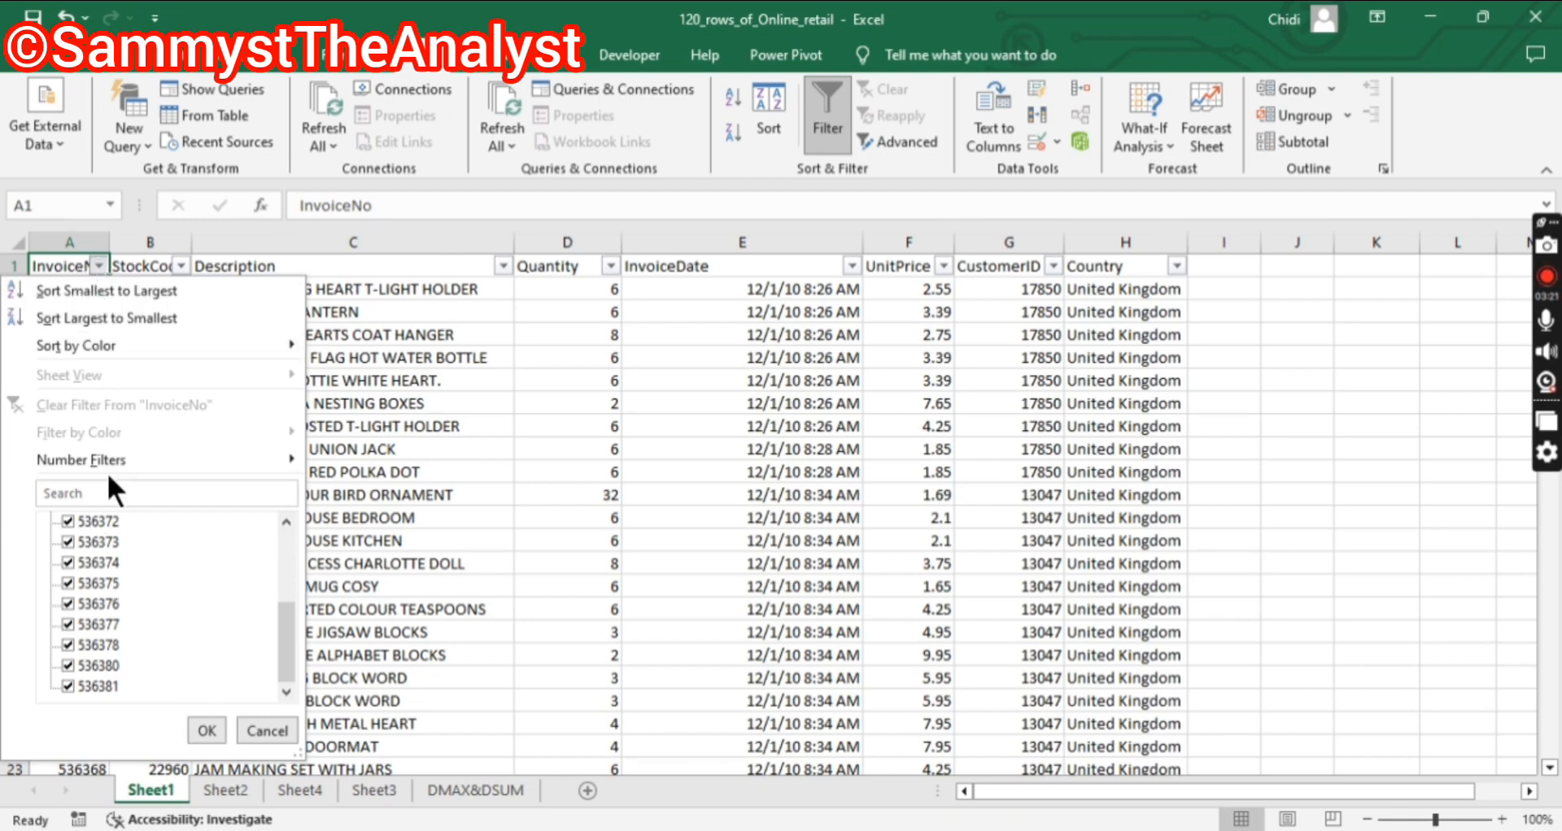
pyautogui.click(204, 724)
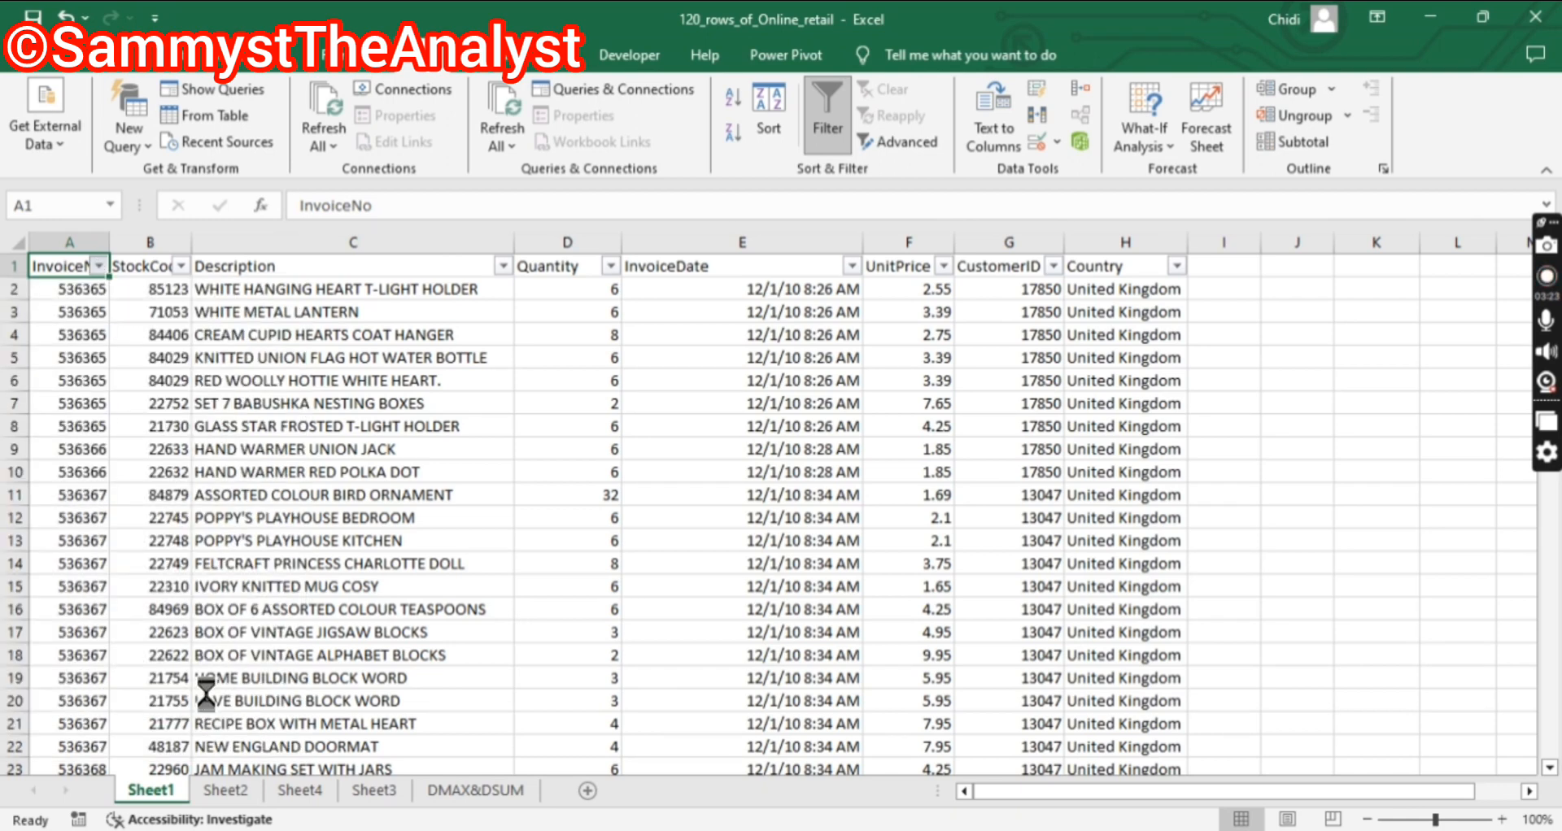
# Examine the values and text filter options of the Country column, then close its filter list and select cell C11.
pyautogui.click(1177, 267)
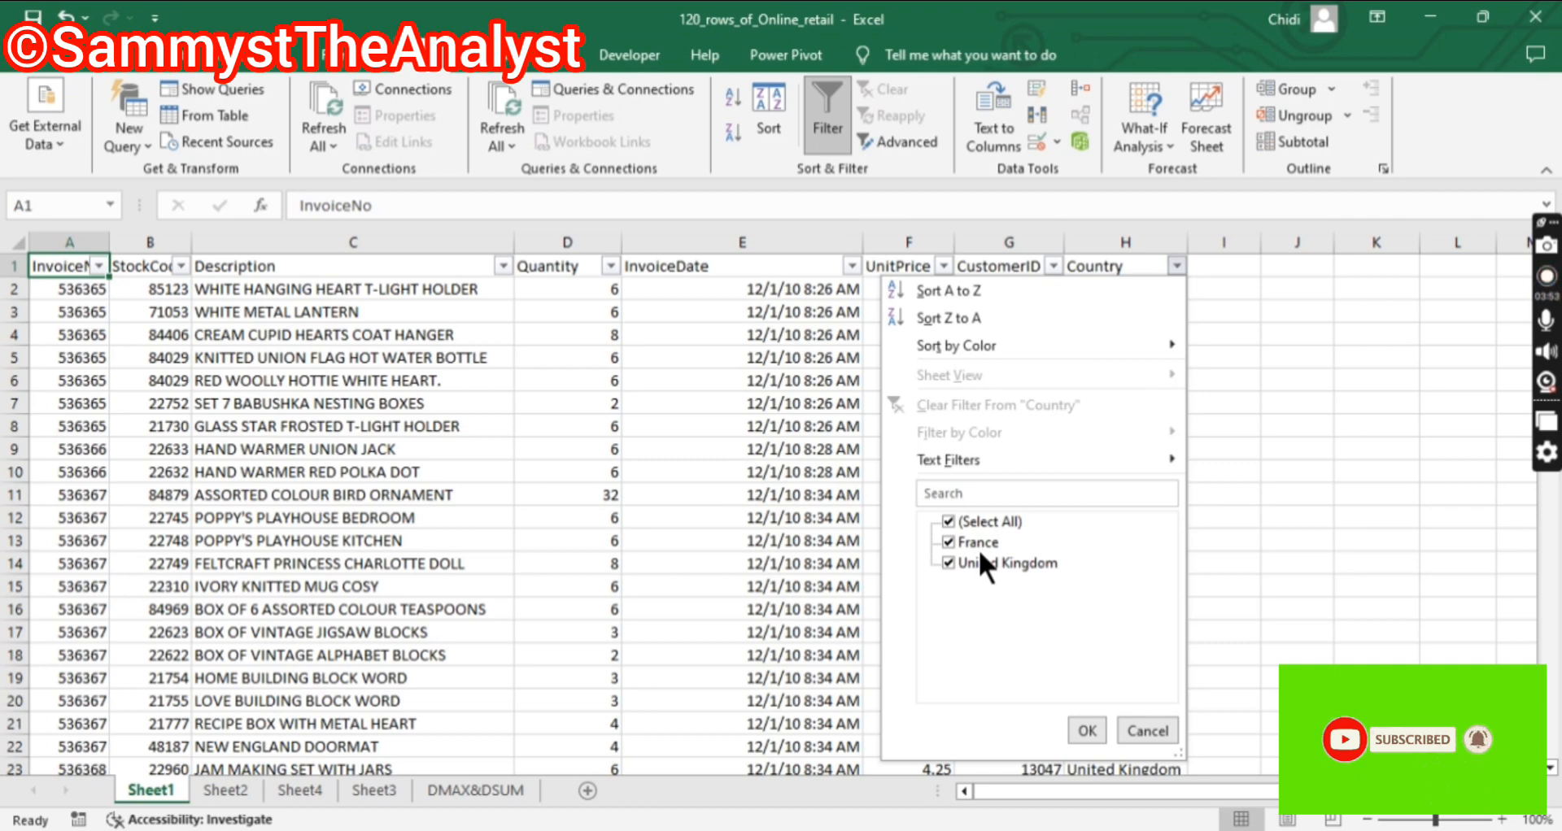
pyautogui.moveTo(937, 462)
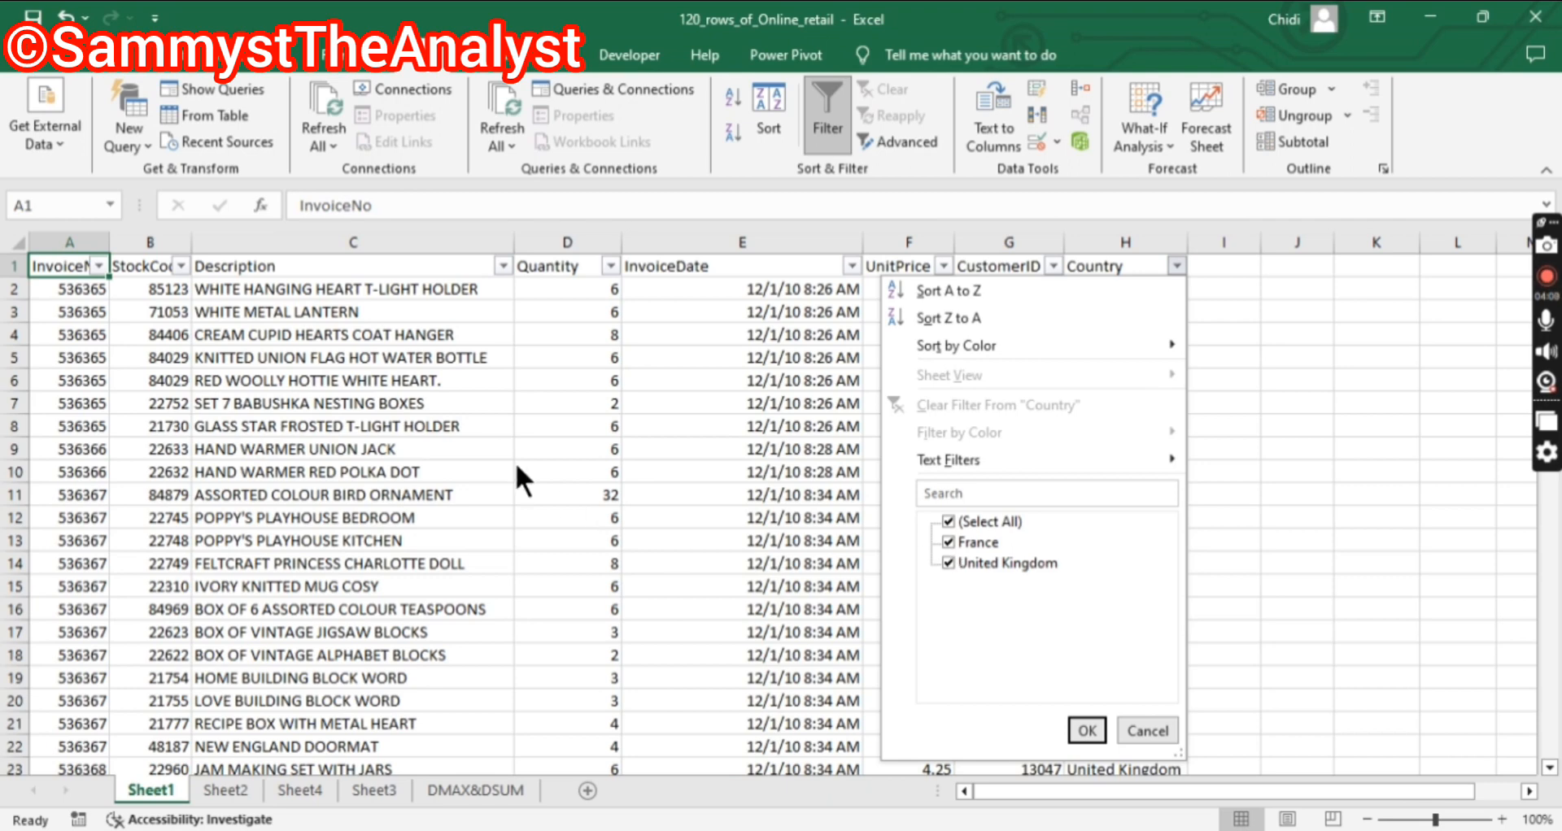
pyautogui.click(703, 510)
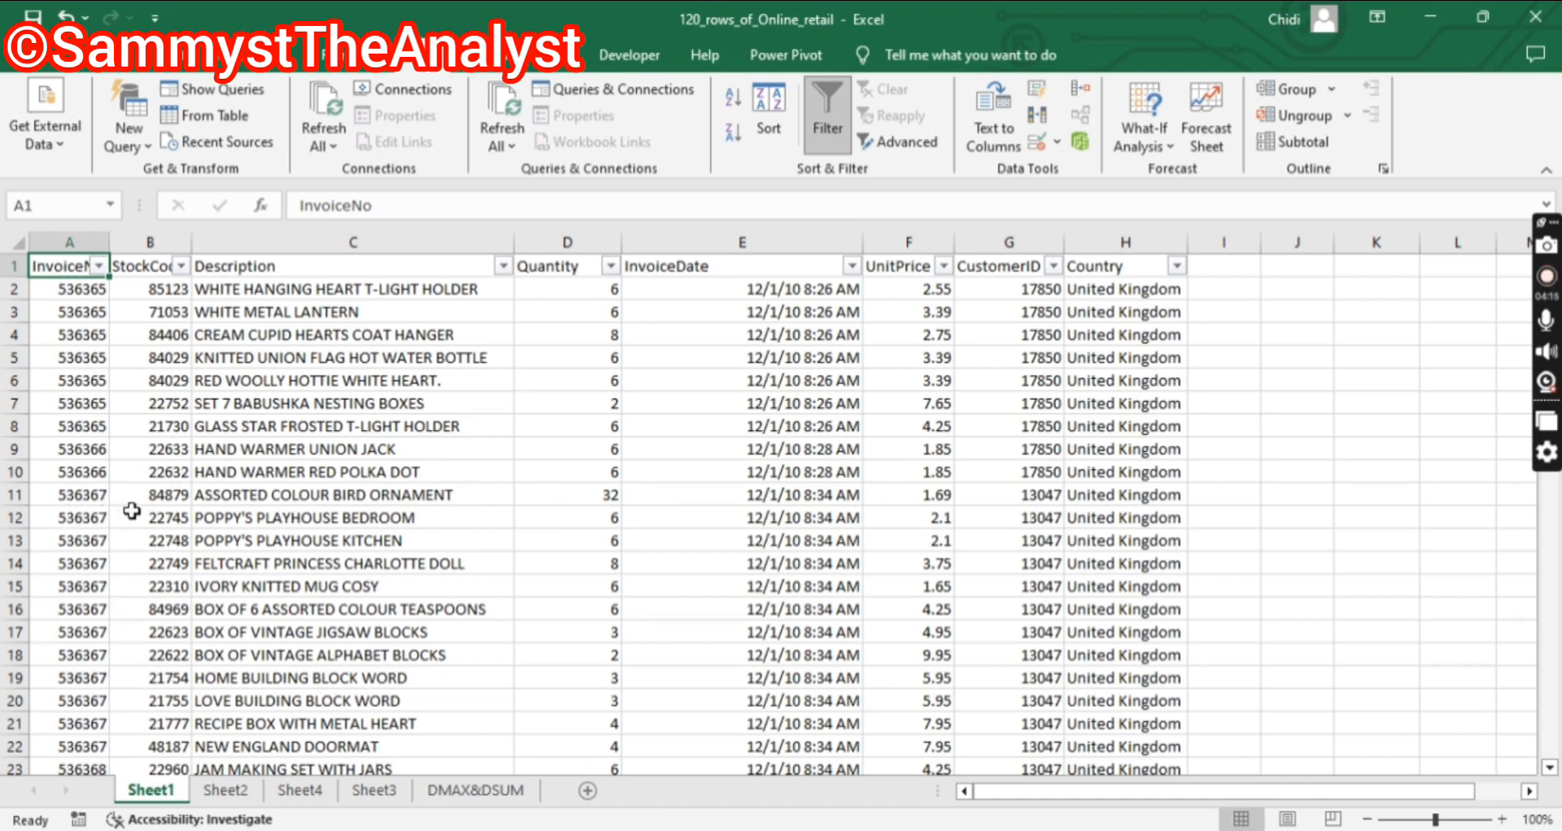
pyautogui.click(254, 498)
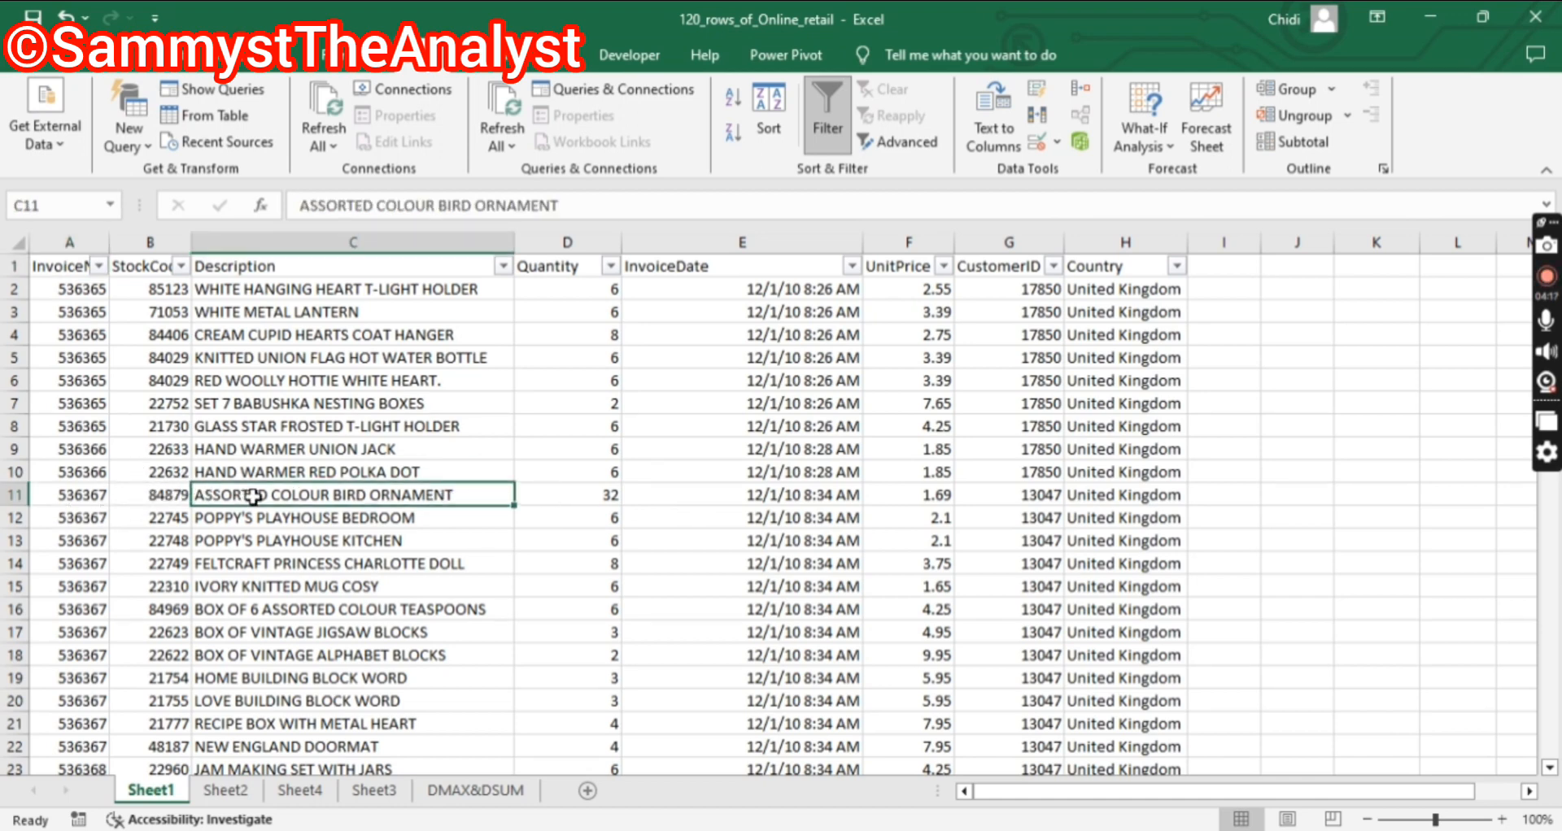